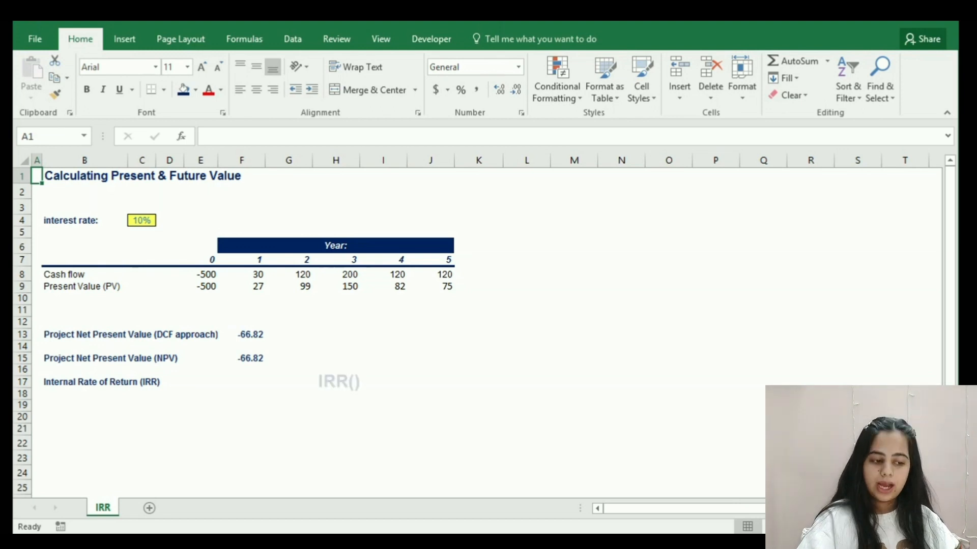
Calculate the project's internal rate of return in cell F17 with the formula =IRR(E8:J8) over the cash flow row.
{"action": "key", "text": "Right"}
{"action": "key", "text": "ctrl+Down"}
{"action": "key", "text": "ctrl+Down"}
{"action": "key", "text": "ctrl+Down"}
{"action": "key", "text": "ctrl+Down"}
{"action": "key", "text": "ctrl+Down"}
{"action": "key", "text": "ctrl+Down"}
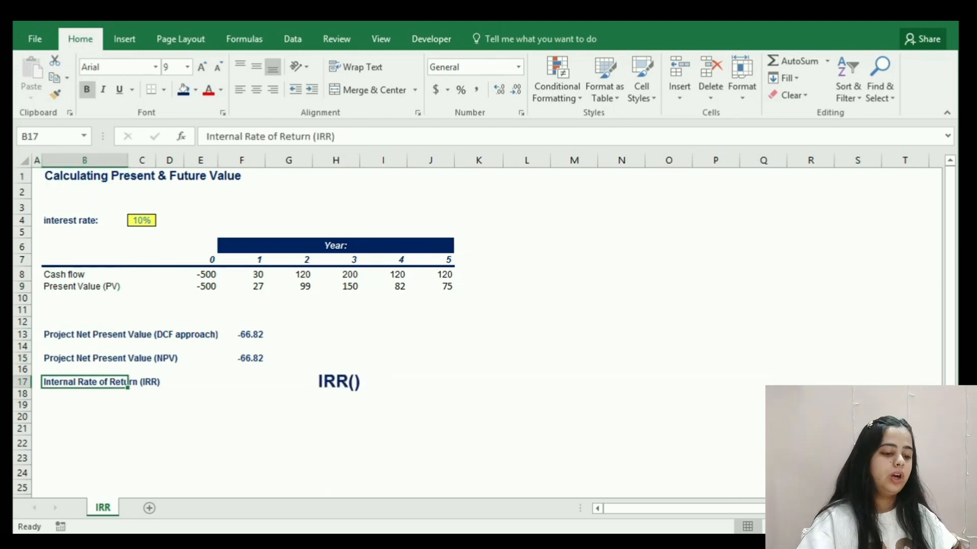
{"action": "key", "text": "Right"}
{"action": "key", "text": "Right"}
{"action": "key", "text": "Right"}
{"action": "key", "text": "Right"}
{"action": "type", "text": "=irr"}
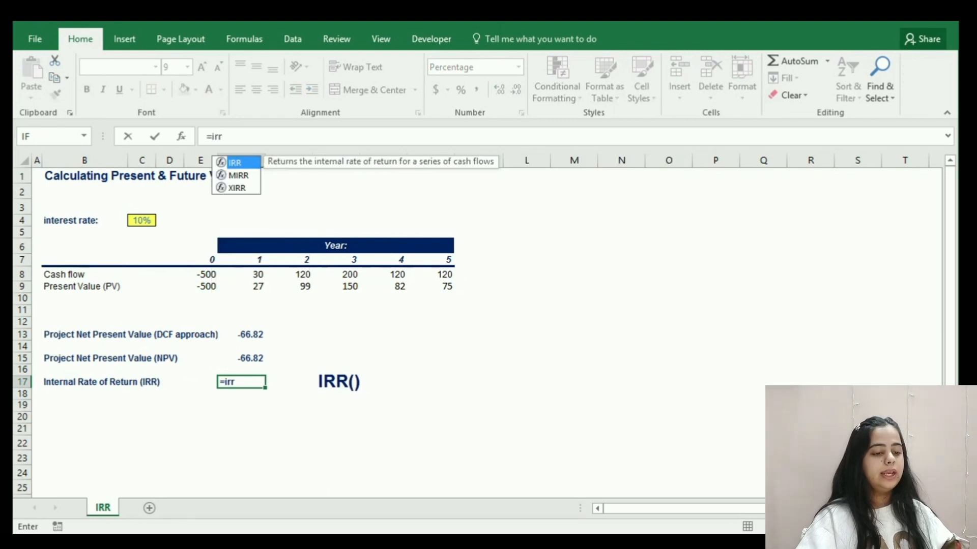
{"action": "key", "text": "Tab"}
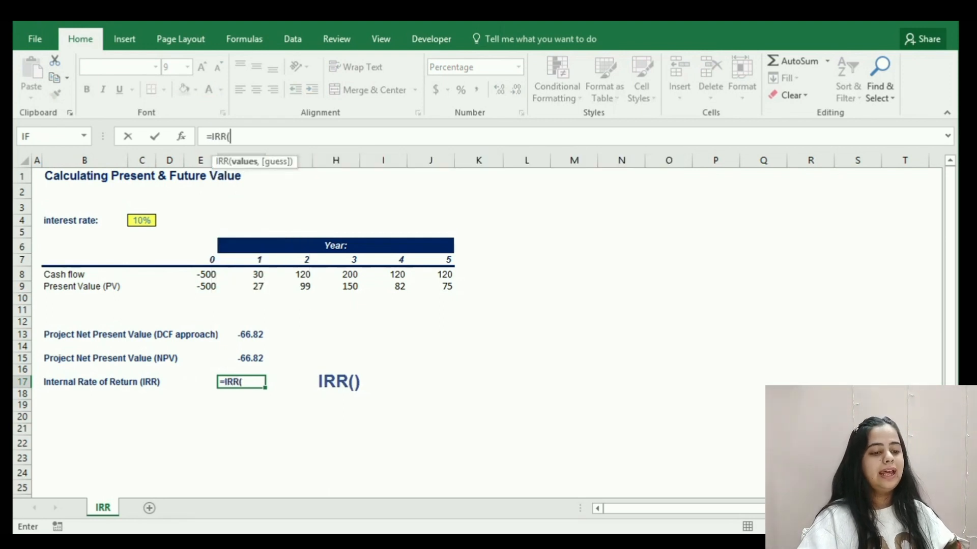
{"action": "key", "text": "Up"}
{"action": "key", "text": "Up"}
{"action": "key", "text": "Up"}
{"action": "key", "text": "Up"}
{"action": "key", "text": "Up"}
{"action": "key", "text": "Up"}
{"action": "key", "text": "Up"}
{"action": "key", "text": "Up"}
{"action": "key", "text": "Up"}
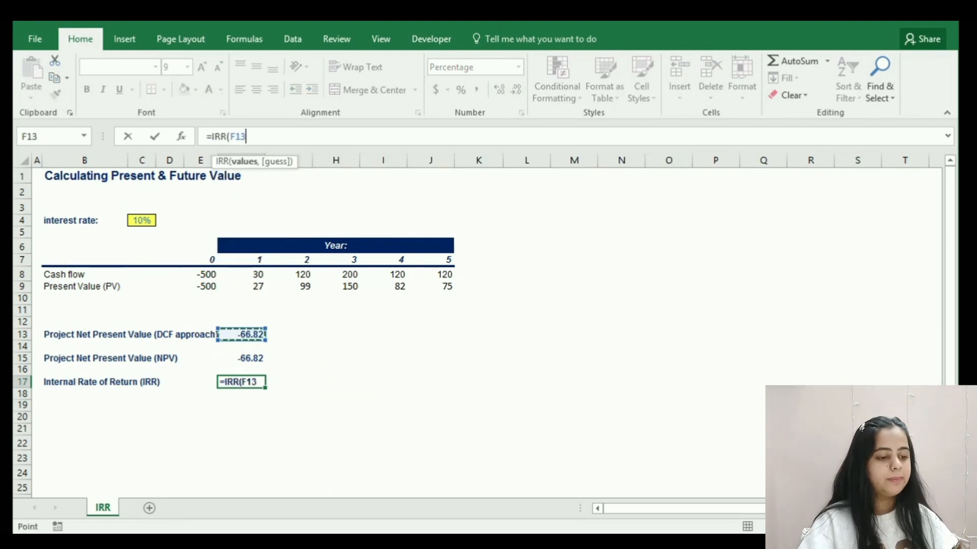
{"action": "key", "text": "Left"}
{"action": "key", "text": "shift+Right"}
{"action": "key", "text": "shift+Right"}
{"action": "key", "text": "shift+Right"}
{"action": "key", "text": "shift+Right"}
{"action": "key", "text": "shift+Right"}
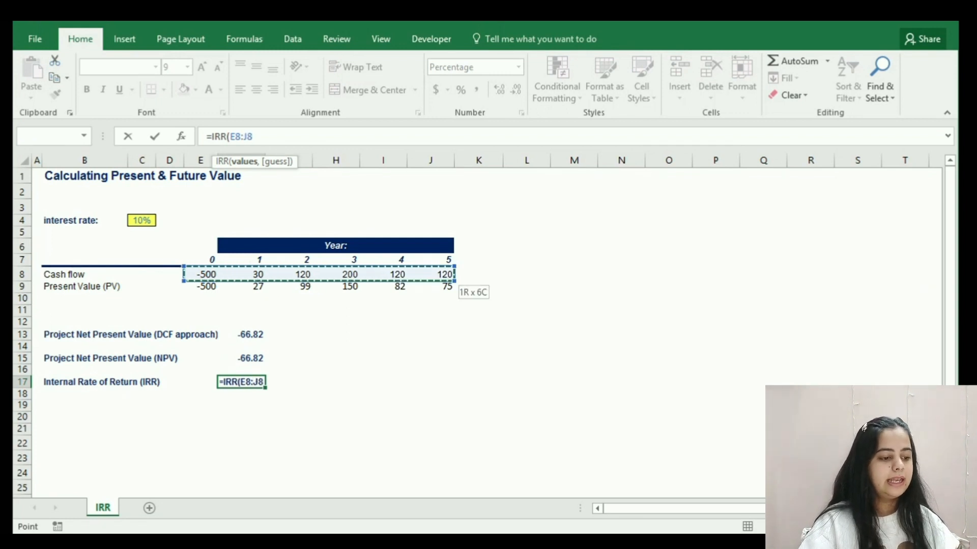
{"action": "key", "text": "Return"}
{"action": "key", "text": "Up"}
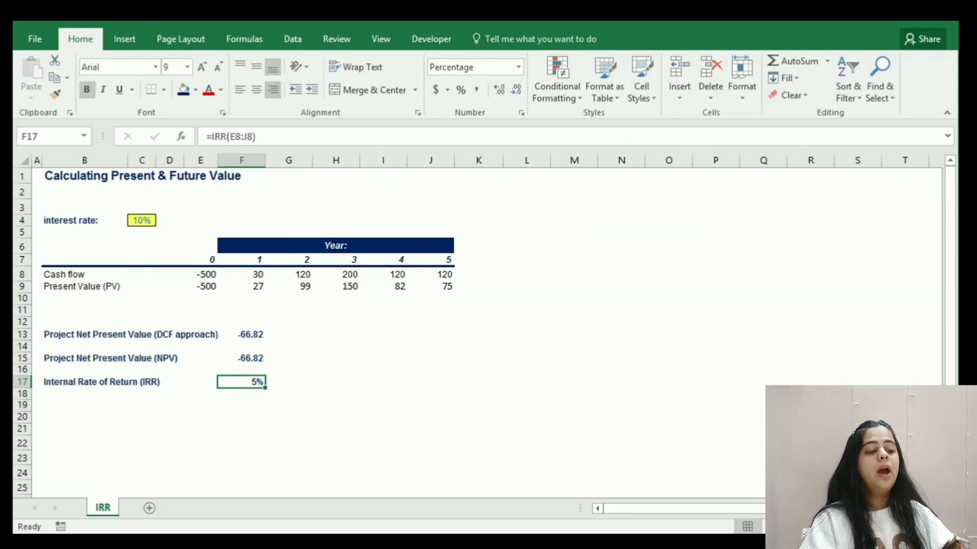
Select the present values for years 1 to 5 in F9:J9 to review how they are discounted.
{"action": "key", "text": "ctrl+Up"}
{"action": "key", "text": "ctrl+Up"}
{"action": "key", "text": "ctrl+Up"}
{"action": "key", "text": "shift+Right"}
{"action": "key", "text": "shift+Right"}
{"action": "key", "text": "shift+Right"}
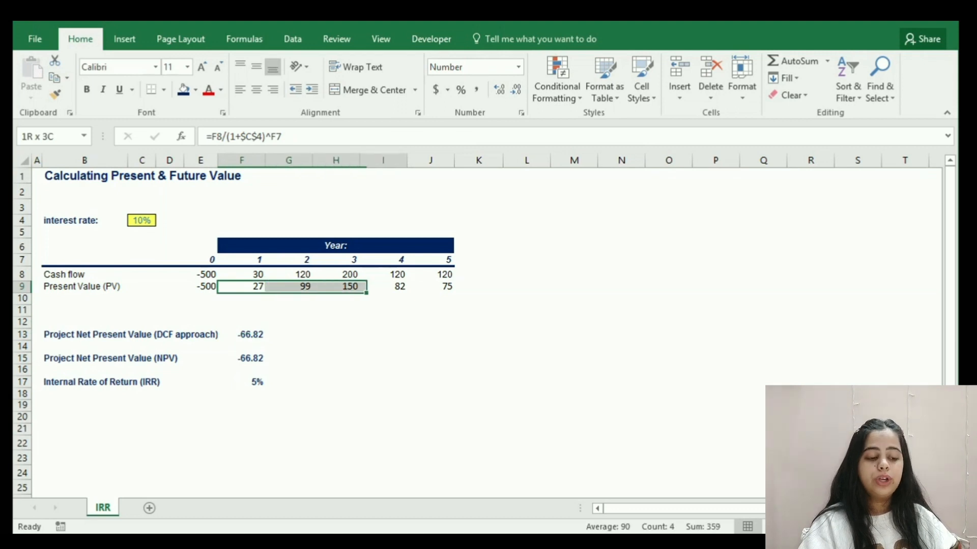
{"action": "key", "text": "shift+Right"}
{"action": "key", "text": "shift+Right"}
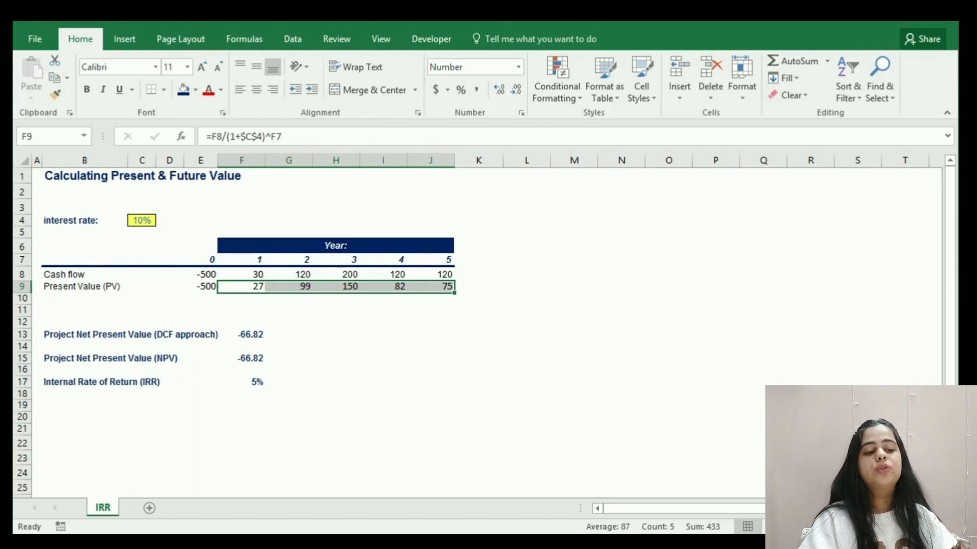
Enter =F8/(1+$F$17)^F7 in cell F10 to discount the year 1 cash flow at the internal rate of return.
{"action": "left_click", "coordinate": [242, 299]}
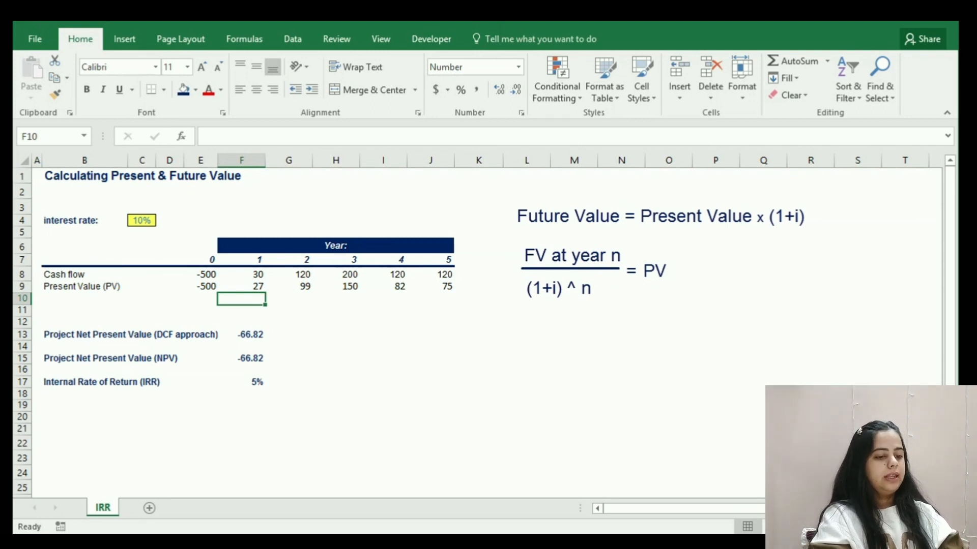
{"action": "type", "text": "="}
{"action": "key", "text": "Up"}
{"action": "key", "text": "Up"}
{"action": "type", "text": "/"}
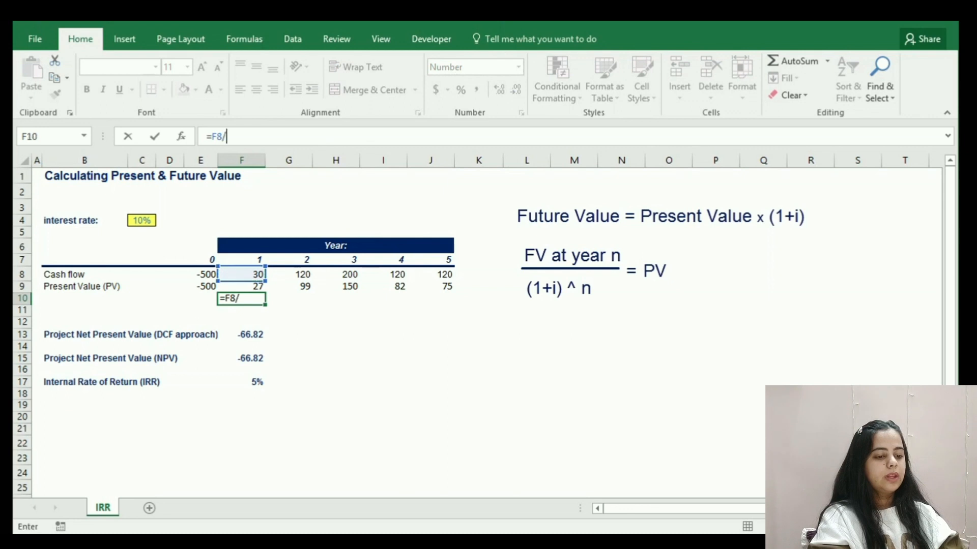
{"action": "type", "text": "(1+"}
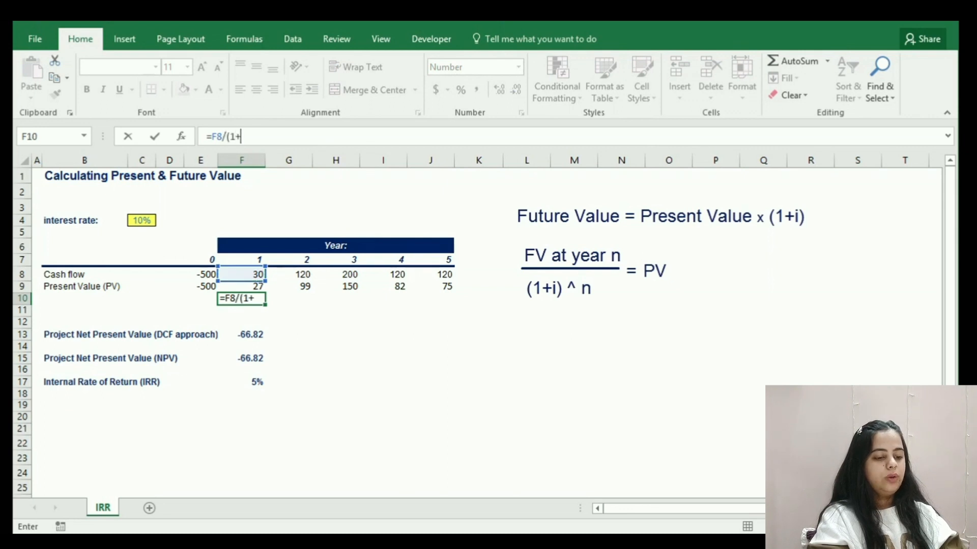
{"action": "key", "text": "ctrl+Down"}
{"action": "key", "text": "Down"}
{"action": "key", "text": "Down"}
{"action": "key", "text": "Down"}
{"action": "key", "text": "Down"}
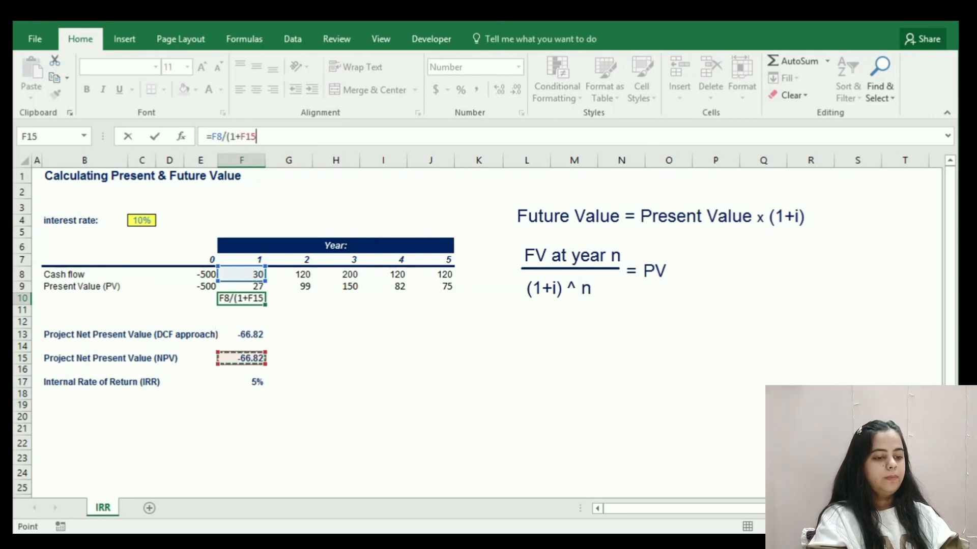
{"action": "key", "text": "F4"}
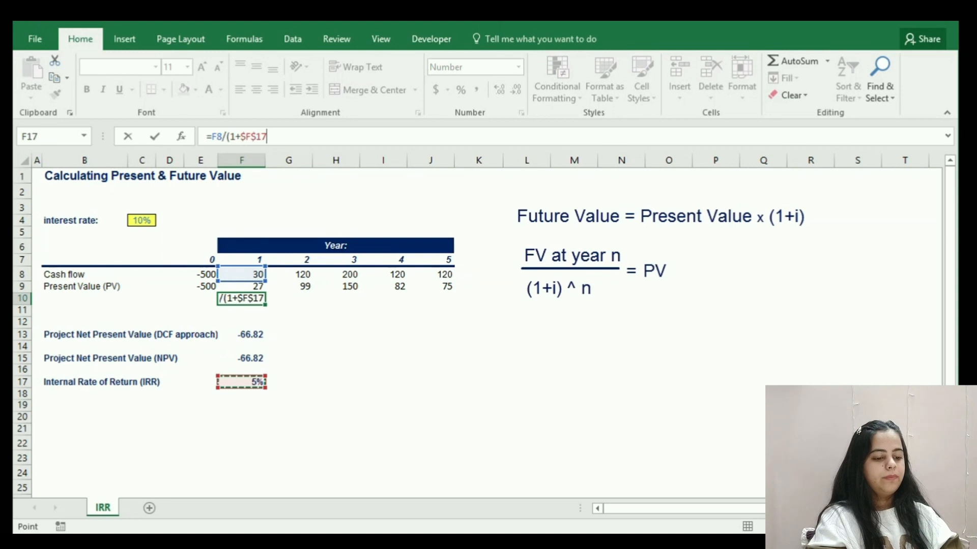
{"action": "type", "text": ")^"}
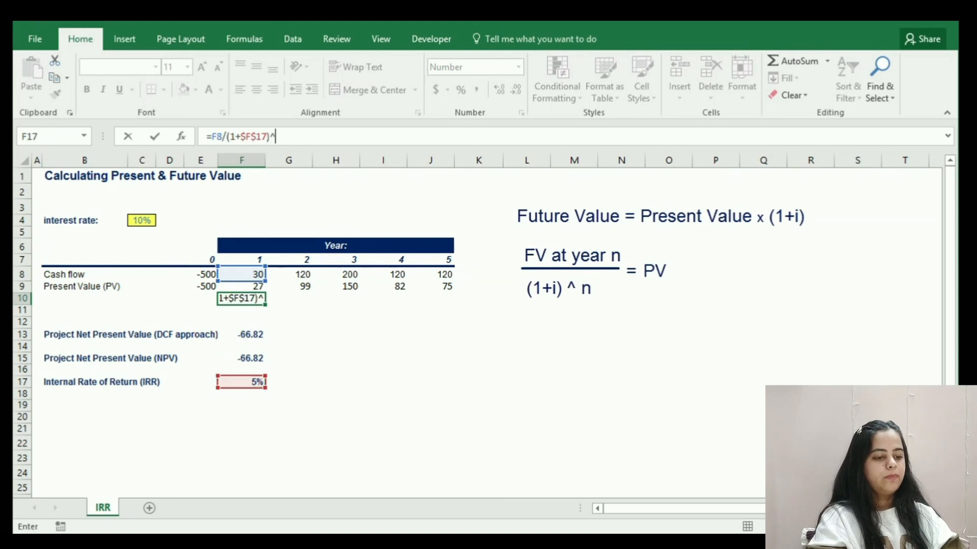
{"action": "key", "text": "Up"}
{"action": "key", "text": "Up"}
{"action": "key", "text": "Up"}
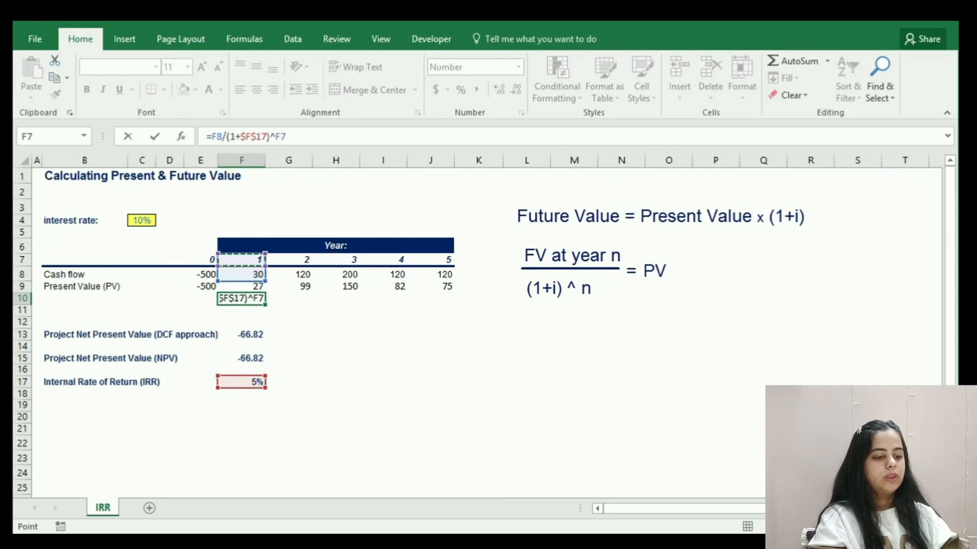
{"action": "key", "text": "ctrl+Return"}
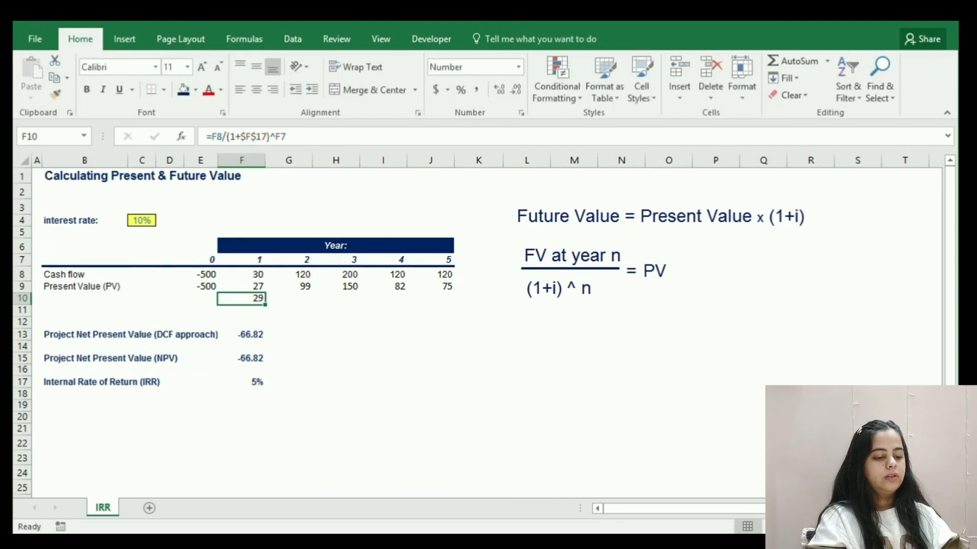
Copy the IRR-based present value formula from F10 across F10:J10 for all five years.
{"action": "key", "text": "ctrl+c"}
{"action": "left_click_drag", "start_coordinate": [242, 299], "coordinate": [430, 299]}
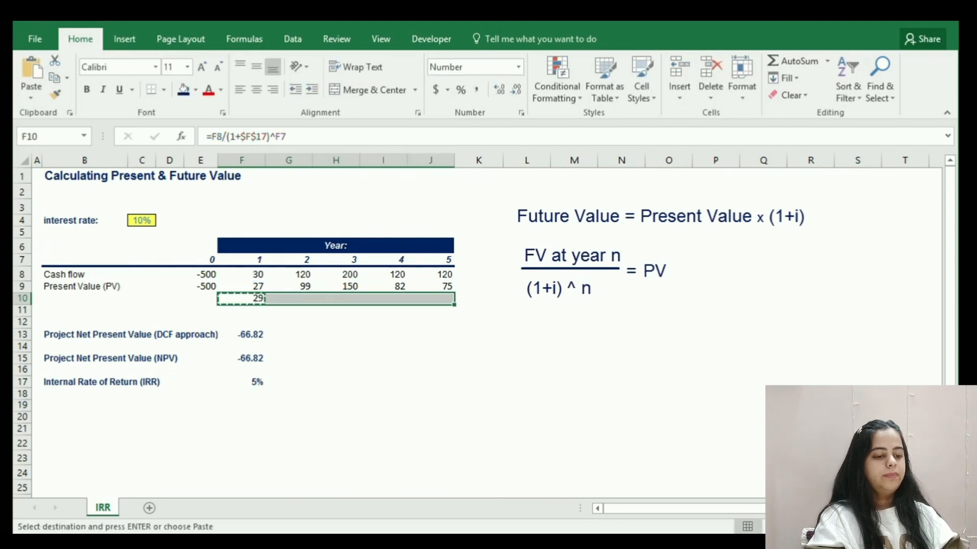
{"action": "key", "text": "ctrl+v"}
{"action": "key", "text": "Escape"}
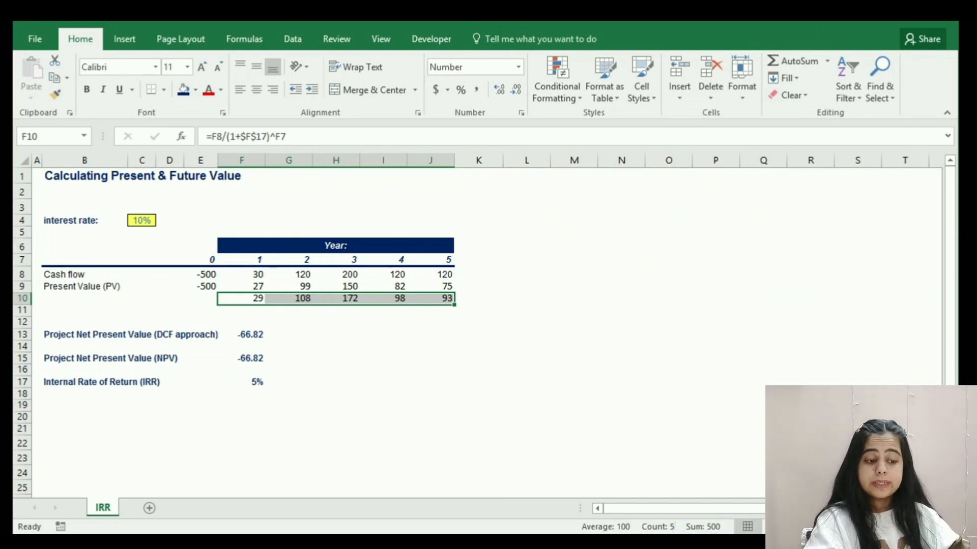
Examine the internal rate of return in F17 against the project's interest rate to judge the investment.
{"action": "left_click", "coordinate": [242, 311]}
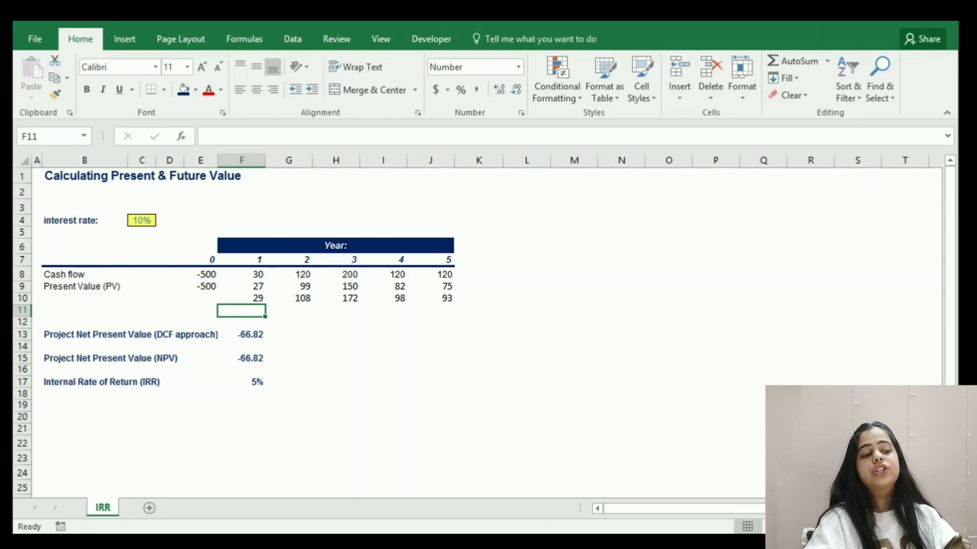
{"action": "key", "text": "Down"}
{"action": "key", "text": "Down"}
{"action": "key", "text": "Down"}
{"action": "key", "text": "Down"}
{"action": "key", "text": "Down"}
{"action": "key", "text": "Down"}
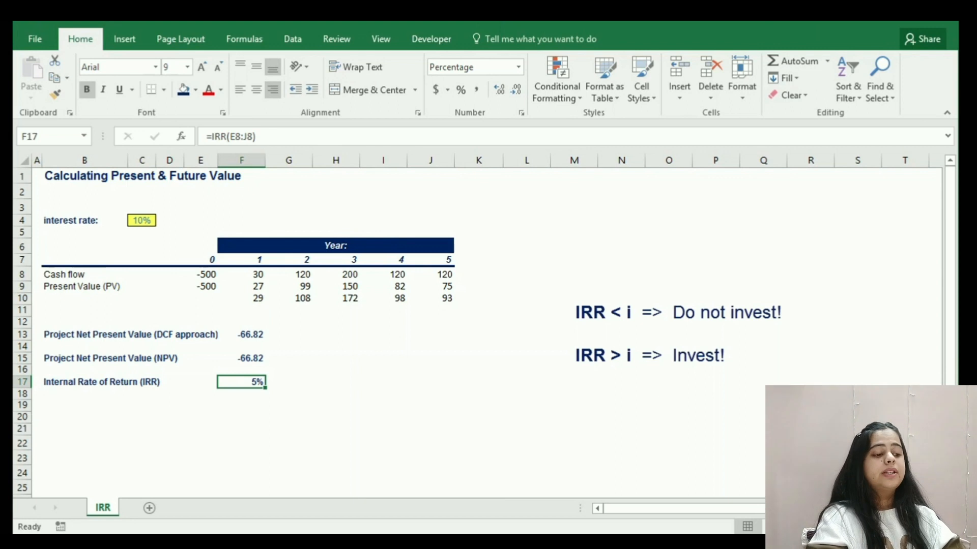
{"action": "key", "text": "Down"}
{"action": "key", "text": "Down"}
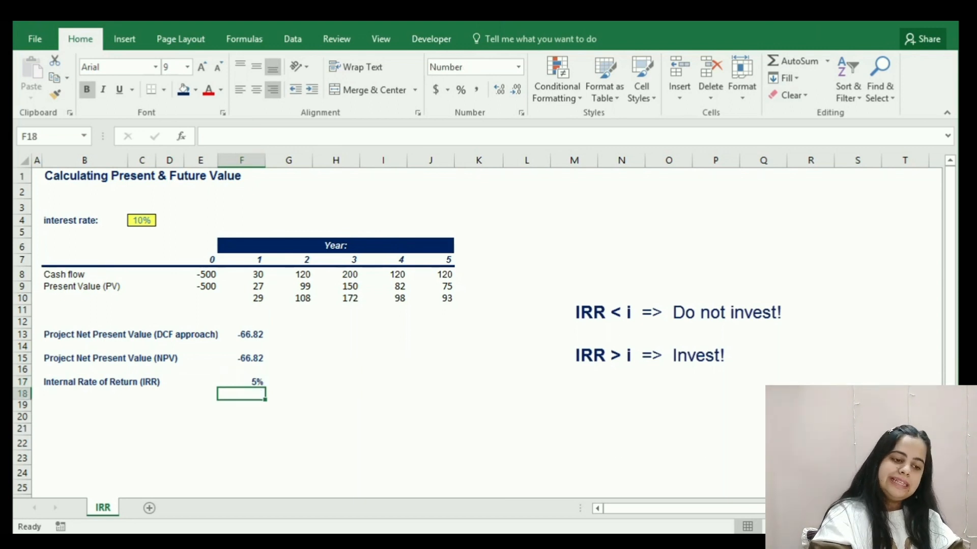
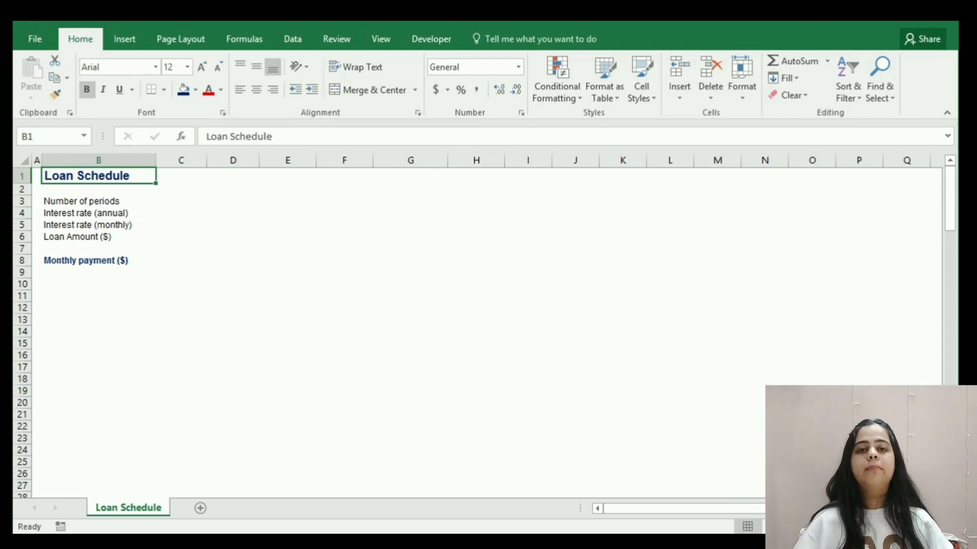
On the Loan Schedule sheet, enter 120 as the number of periods and 3% as the annual interest rate.
{"action": "left_click", "coordinate": [98, 201]}
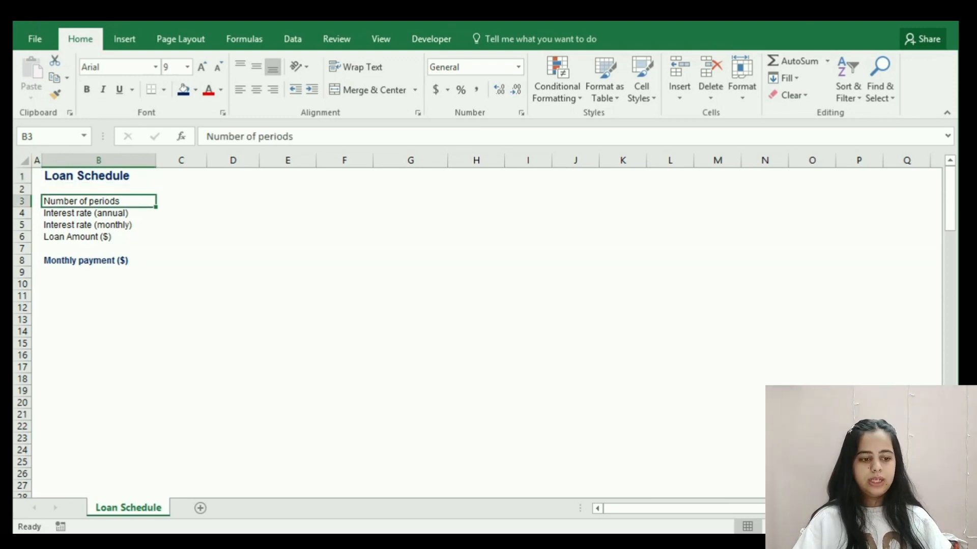
{"action": "left_click", "coordinate": [181, 201]}
{"action": "type", "text": "120"}
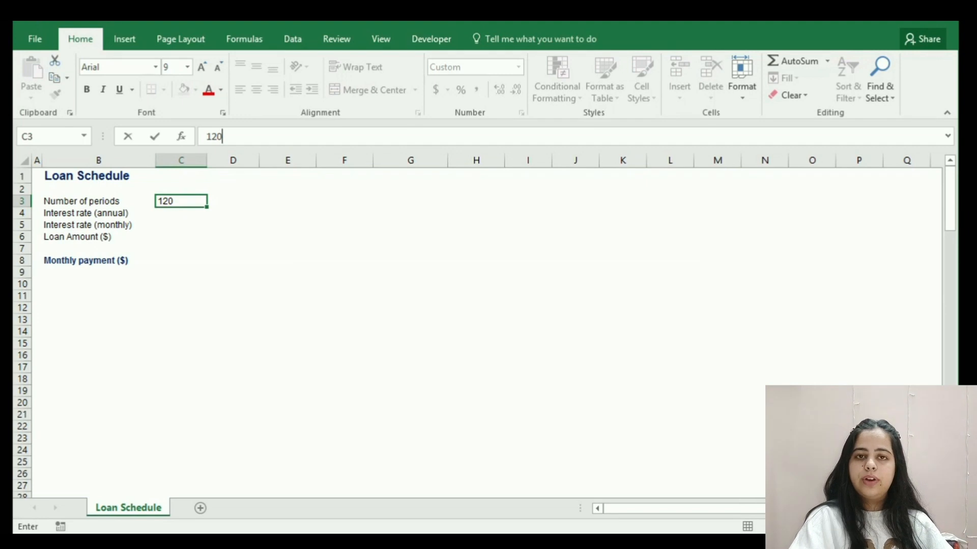
{"action": "key", "text": "Return"}
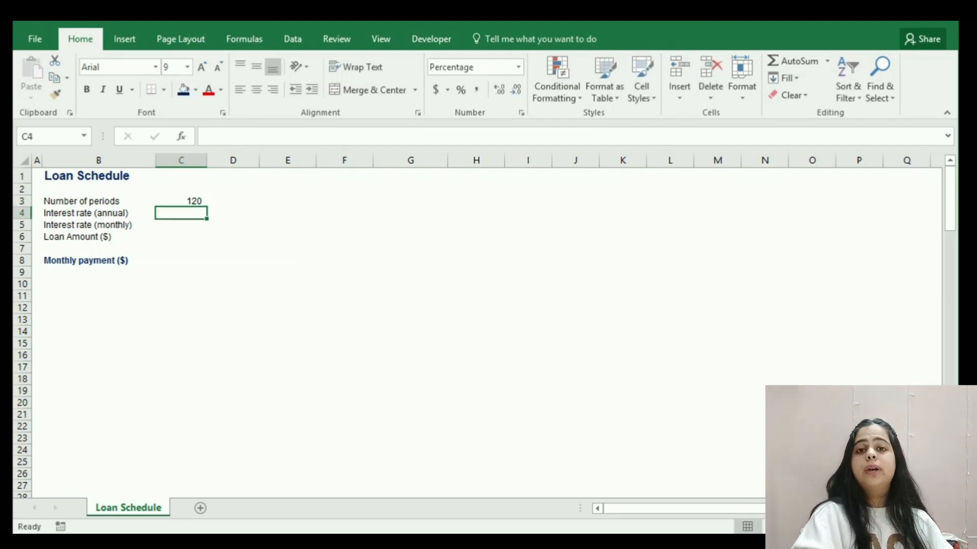
{"action": "type", "text": "3%"}
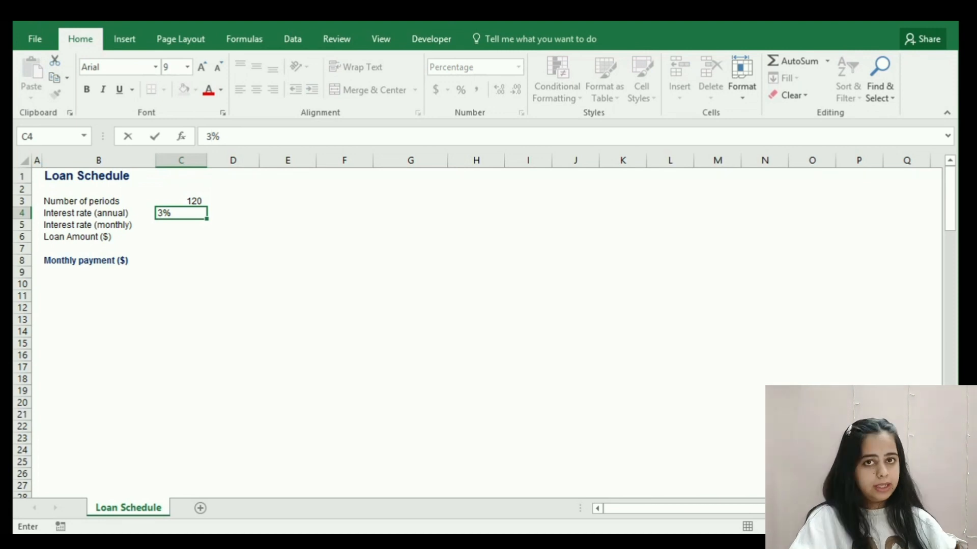
{"action": "key", "text": "Return"}
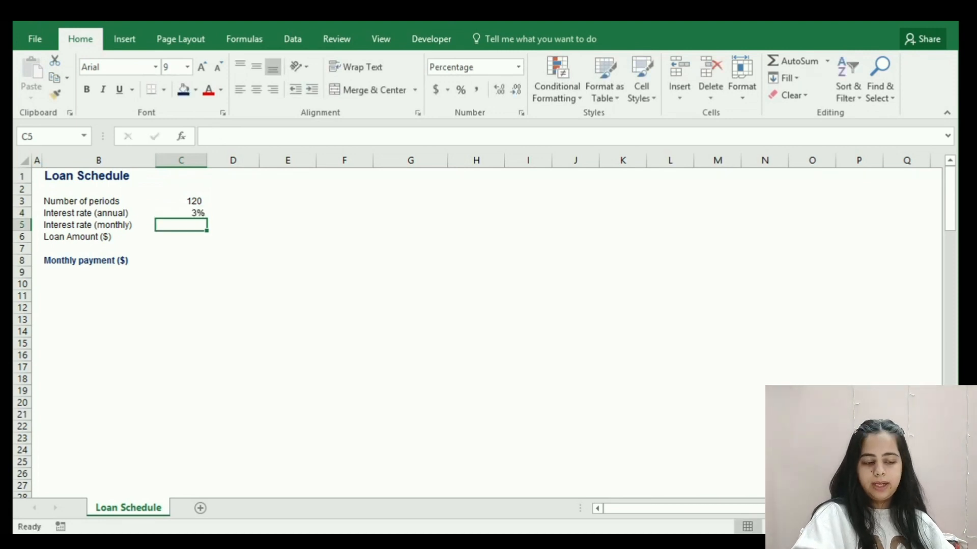
Calculate the monthly interest rate in cell C5 with the formula =C4/12.
{"action": "type", "text": "="}
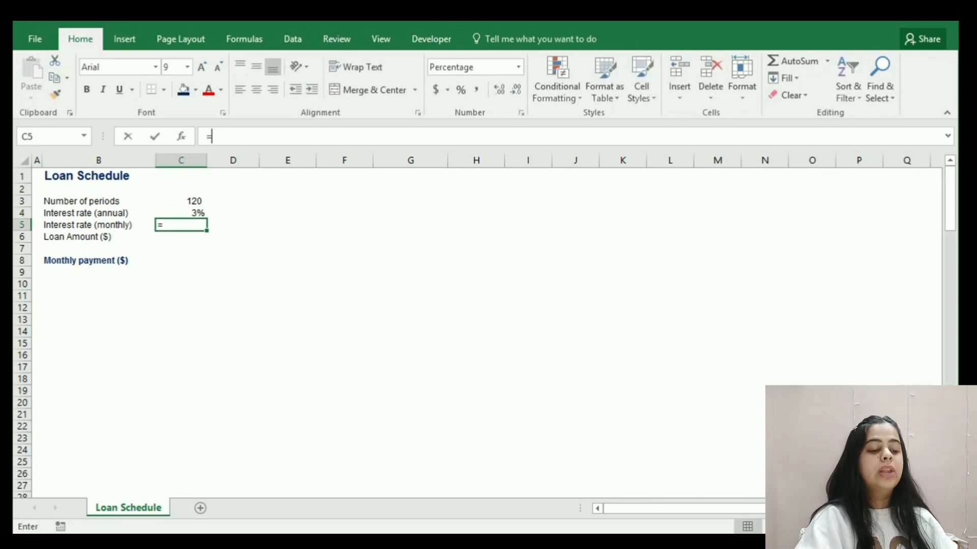
{"action": "key", "text": "Up"}
{"action": "type", "text": "/12"}
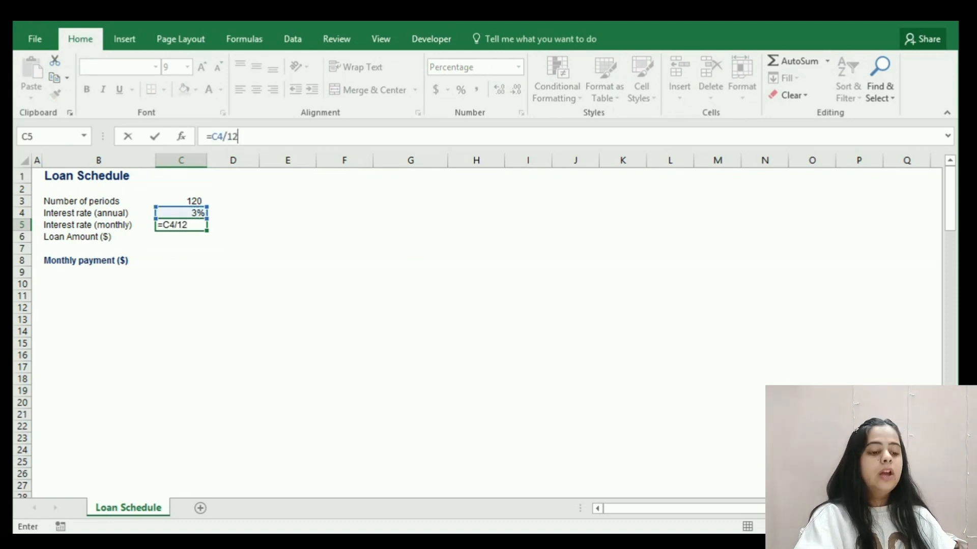
{"action": "key", "text": "ctrl+Return"}
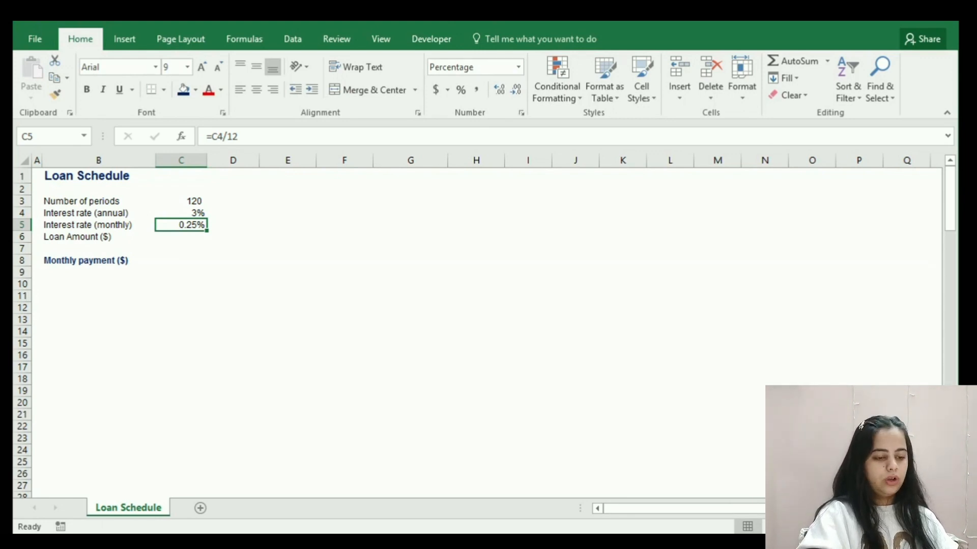
Enter a loan amount of 300000 in cell C6.
{"action": "key", "text": "Down"}
{"action": "type", "text": "300,0"}
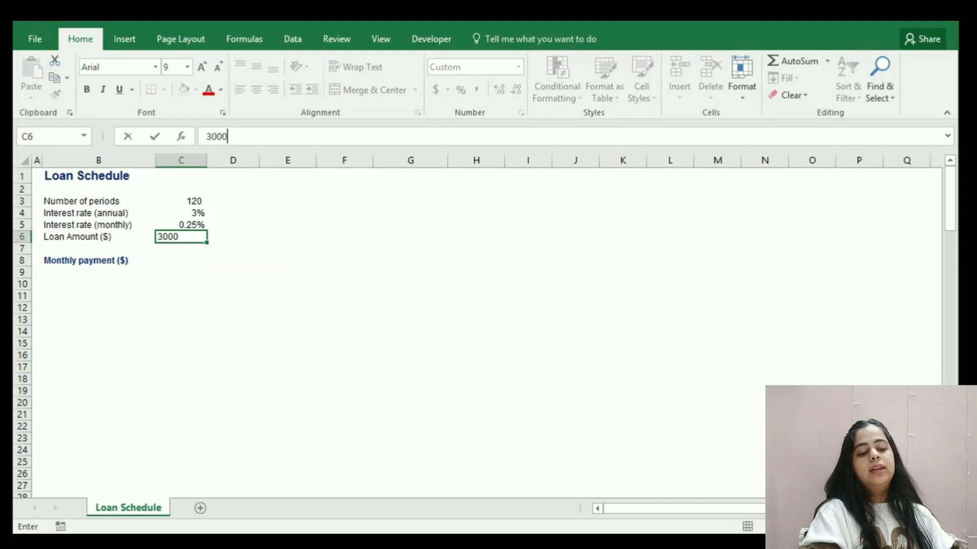
{"action": "type", "text": "00"}
{"action": "key", "text": "ctrl+Return"}
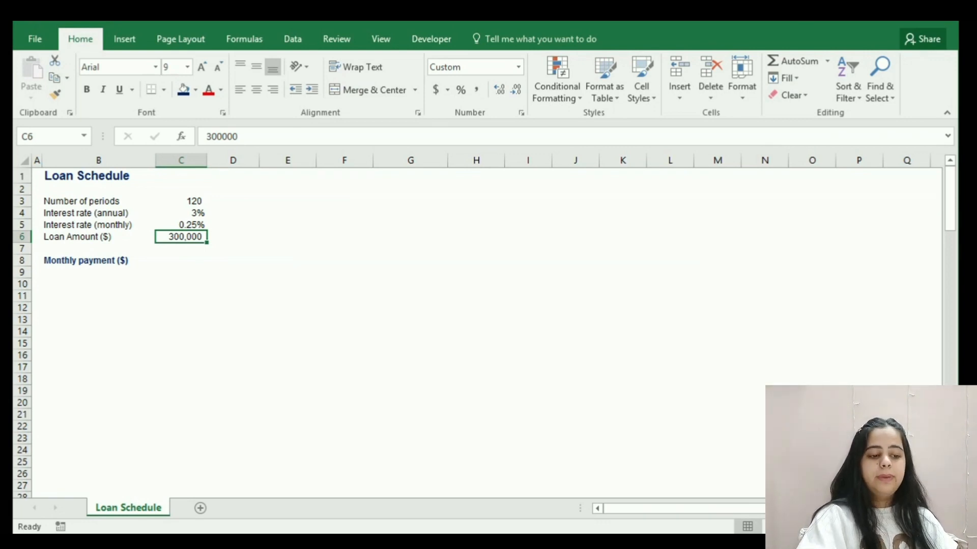
Build the monthly payment formula =PMT(C5,C3,C6) in cell C8 from the monthly rate, number of periods and loan amount.
{"action": "left_click", "coordinate": [181, 261]}
{"action": "type", "text": "="}
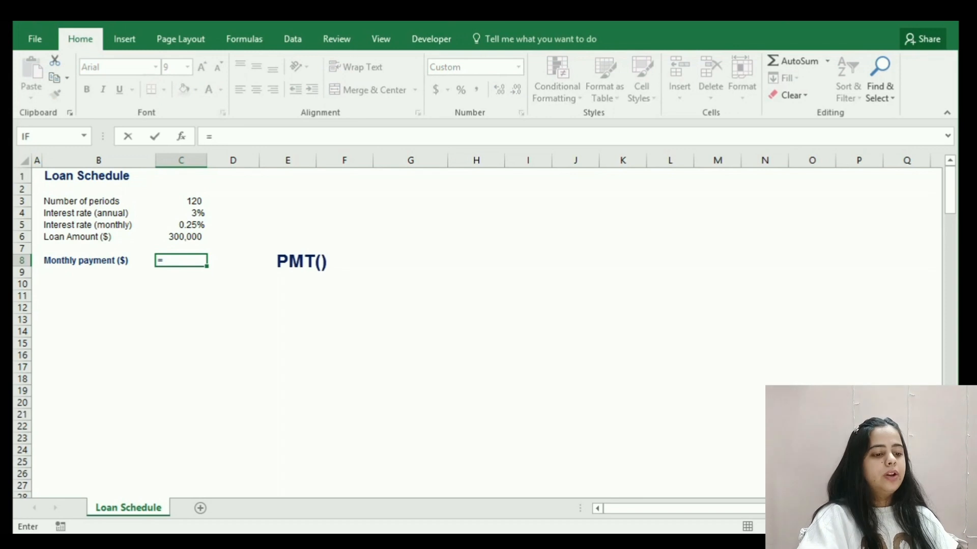
{"action": "type", "text": "pmt"}
{"action": "key", "text": "Tab"}
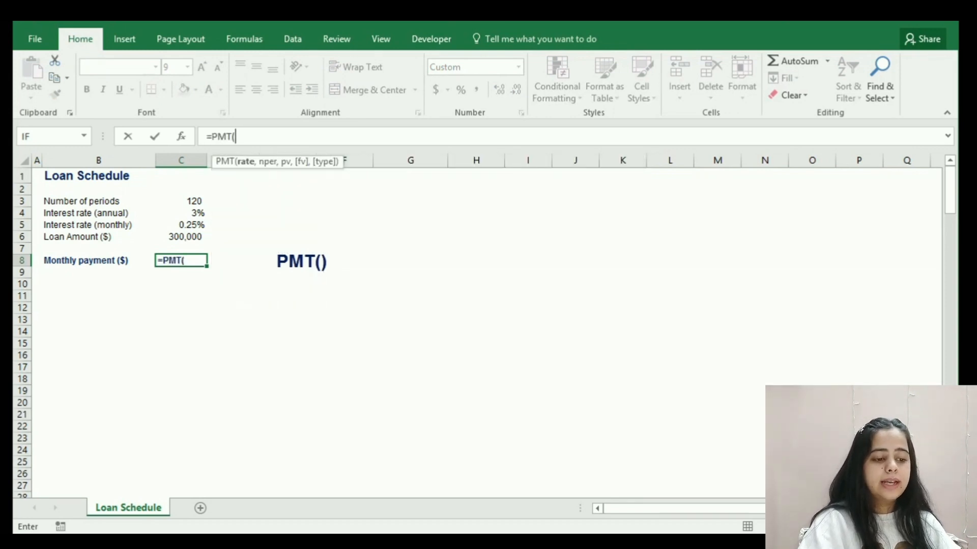
{"action": "key", "text": "Up"}
{"action": "key", "text": "Up"}
{"action": "key", "text": "Up"}
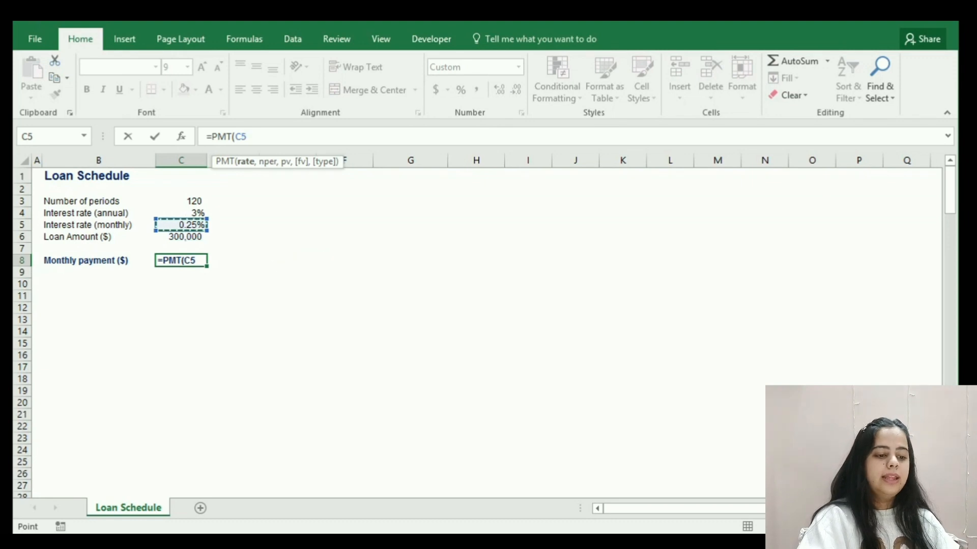
{"action": "type", "text": ","}
{"action": "key", "text": "Up"}
{"action": "key", "text": "Up"}
{"action": "key", "text": "Up"}
{"action": "key", "text": "Up"}
{"action": "key", "text": "Up"}
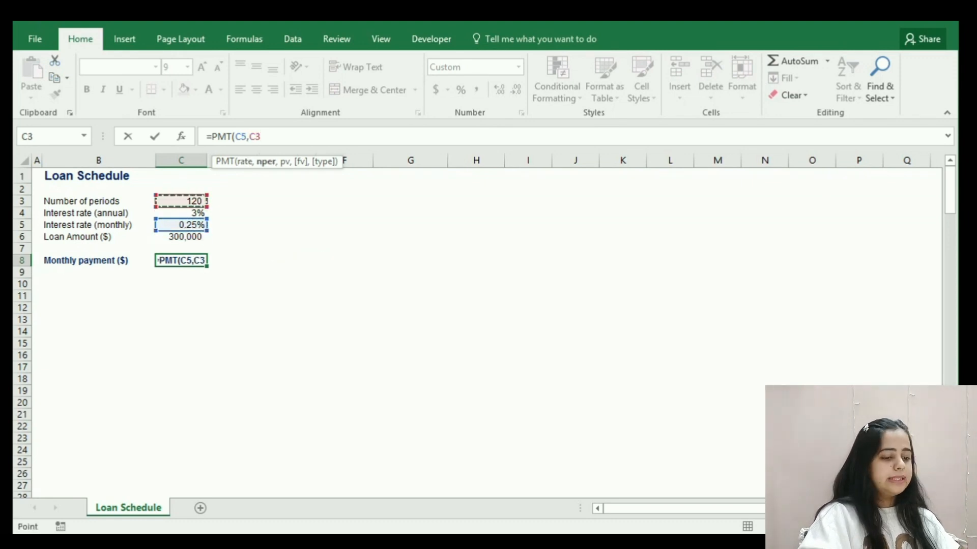
{"action": "type", "text": ","}
{"action": "key", "text": "Up"}
{"action": "key", "text": "Up"}
{"action": "type", "text": ")"}
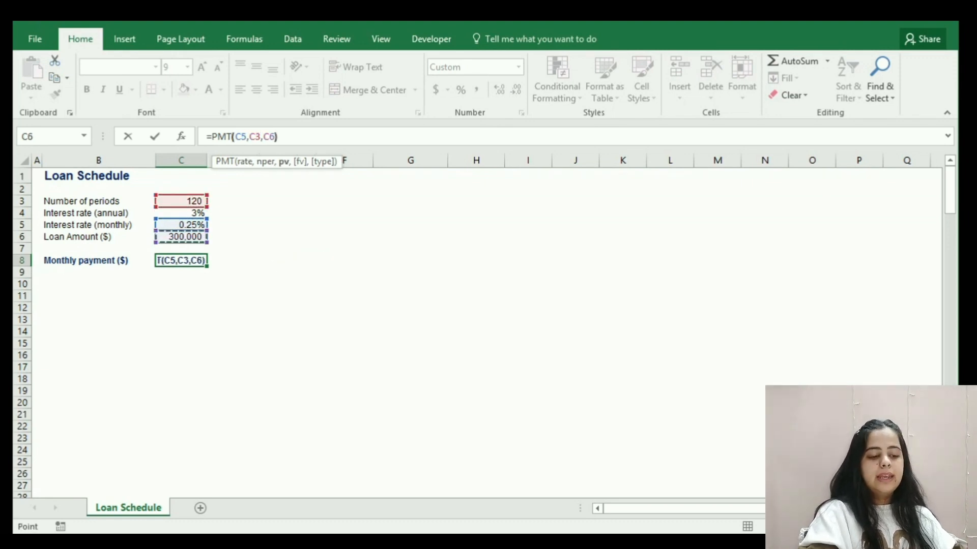
Negate the payment formula in C8 so it reads =-PMT(C5,C3,C6), and enter it.
{"action": "key", "text": "ctrl+Left"}
{"action": "key", "text": "ctrl+Left"}
{"action": "key", "text": "ctrl+Left"}
{"action": "key", "text": "ctrl+Left"}
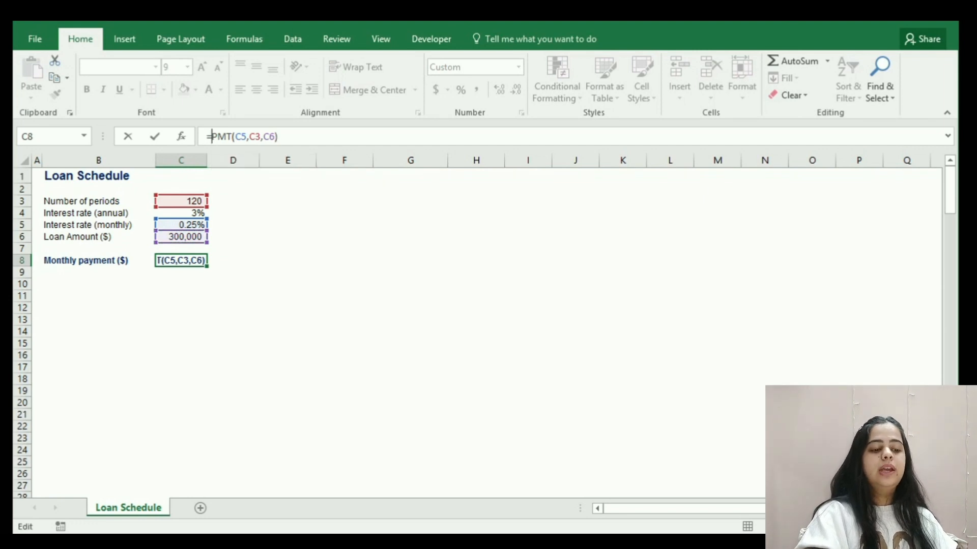
{"action": "type", "text": "-"}
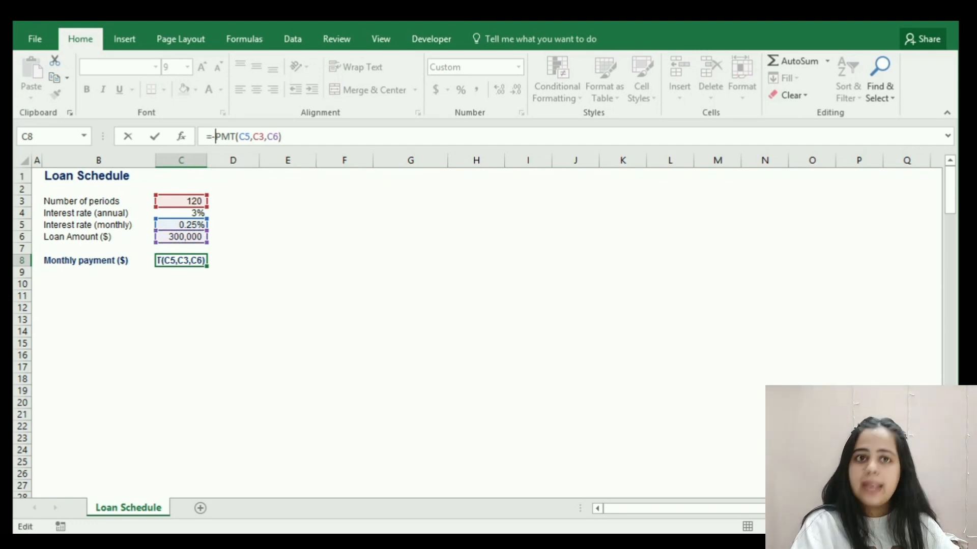
{"action": "key", "text": "ctrl+Return"}
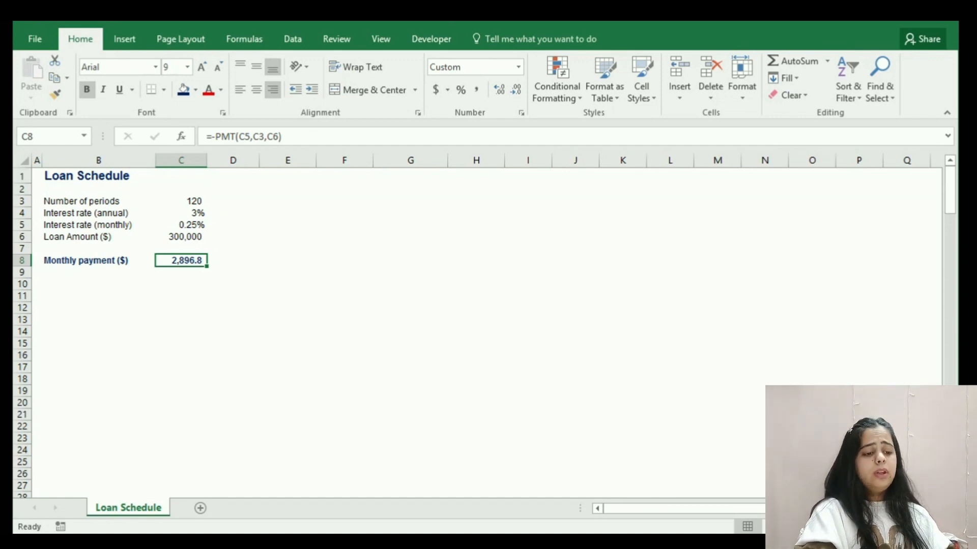
Enter the schedule headers Period, Payment, Interest, Principal and Residual Debt in cells C12 to G12.
{"action": "key", "text": "Down"}
{"action": "key", "text": "Down"}
{"action": "key", "text": "Down"}
{"action": "key", "text": "Down"}
{"action": "type", "text": "Period"}
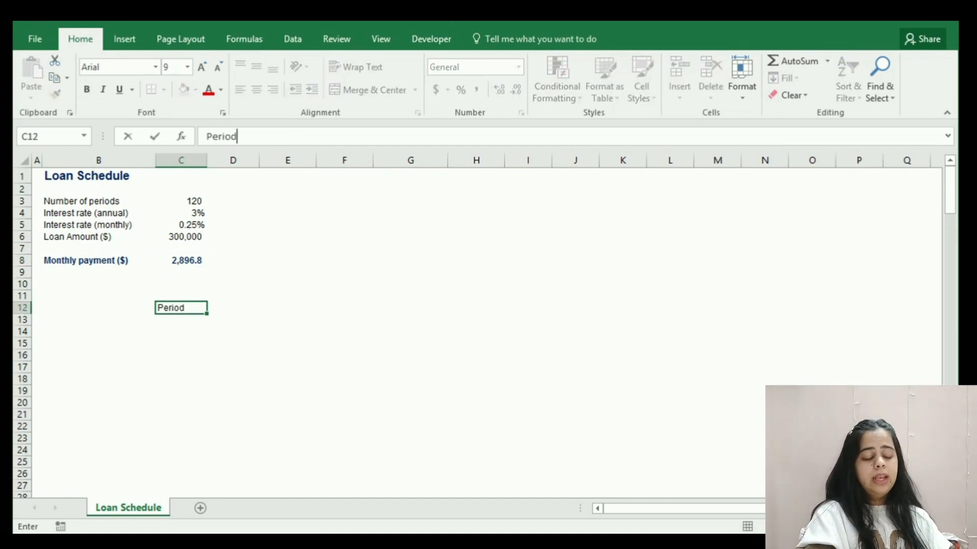
{"action": "key", "text": "Tab"}
{"action": "type", "text": "P"}
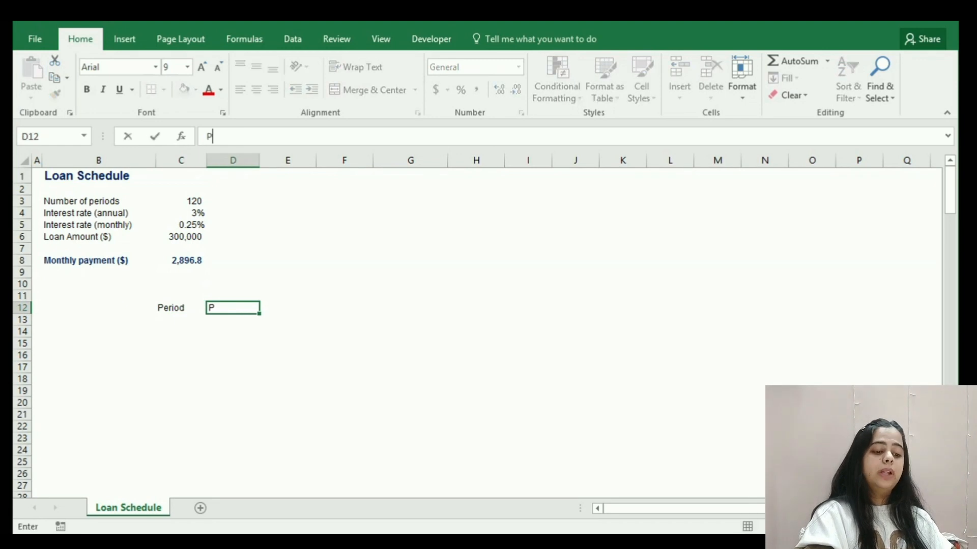
{"action": "type", "text": "ayment"}
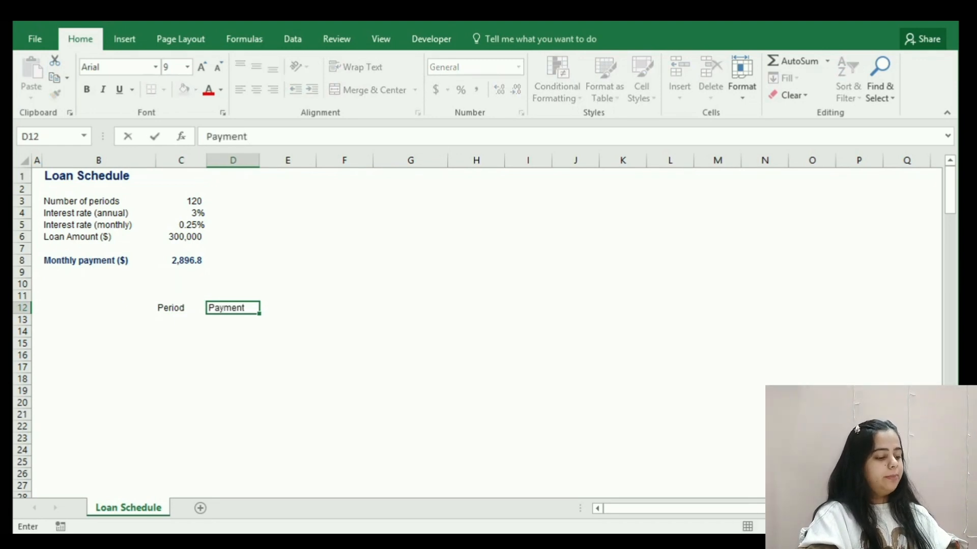
{"action": "key", "text": "Tab"}
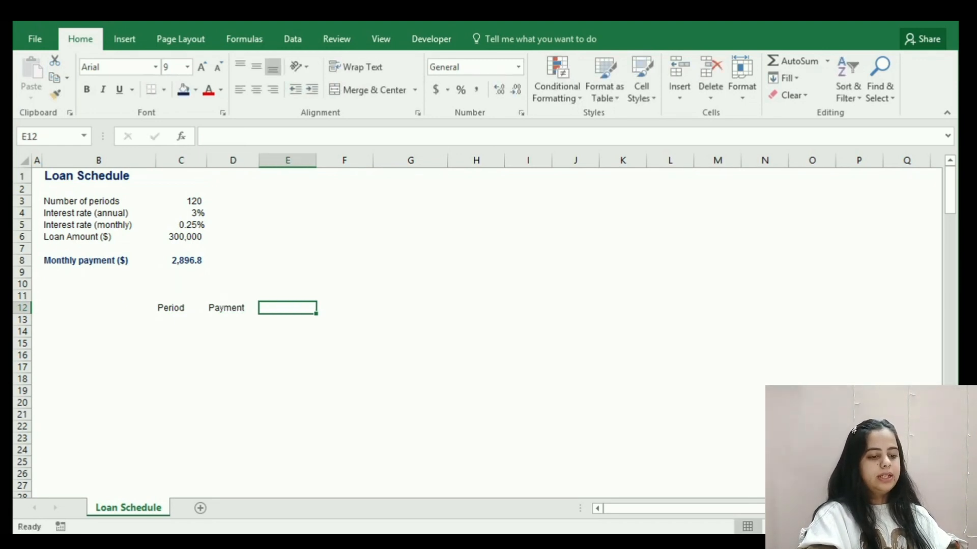
{"action": "type", "text": "Interest"}
{"action": "key", "text": "Tab"}
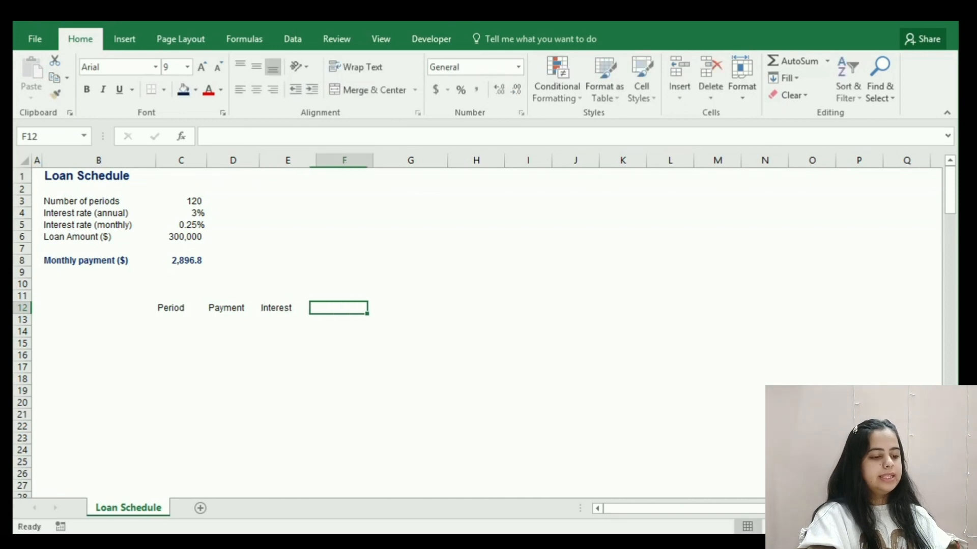
{"action": "type", "text": "Principa"}
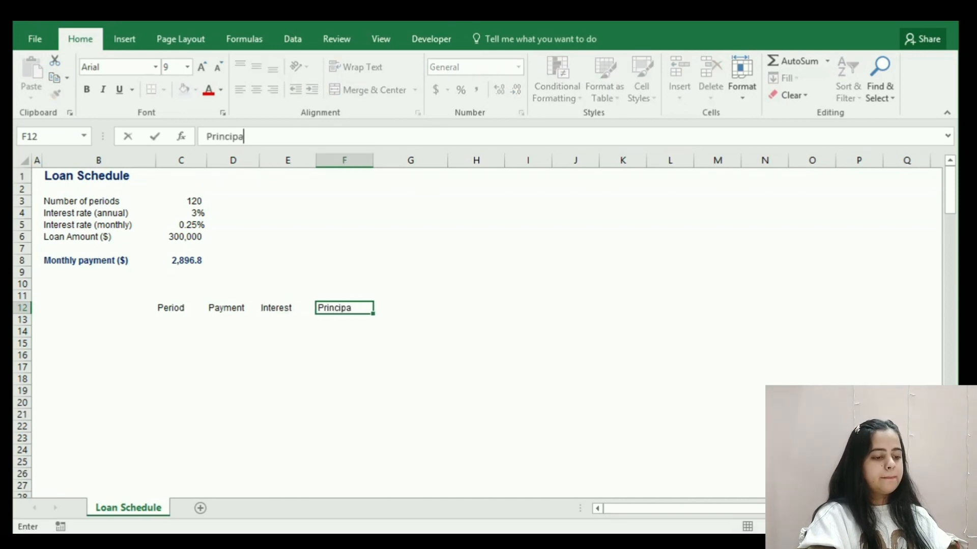
{"action": "type", "text": "l"}
{"action": "key", "text": "Tab"}
{"action": "type", "text": "Res"}
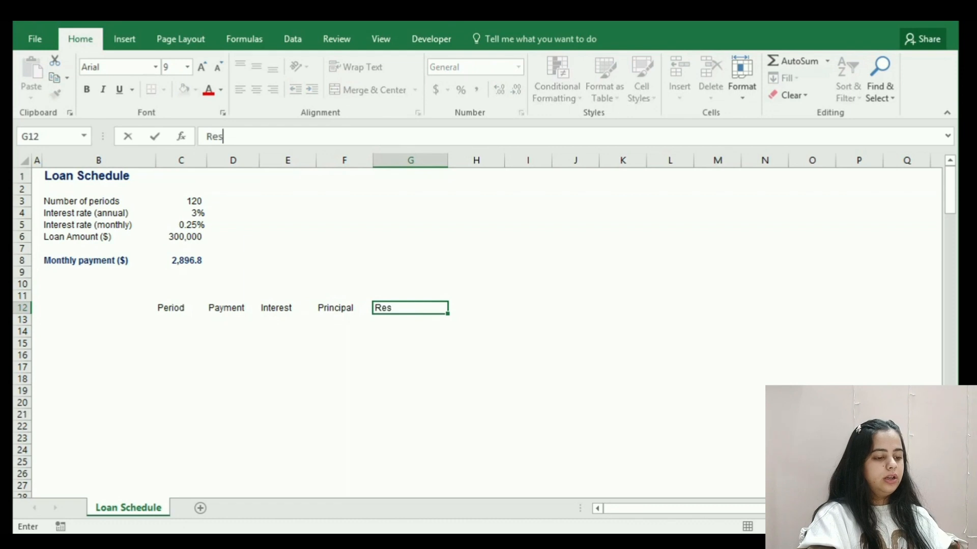
{"action": "type", "text": "idual Debt"}
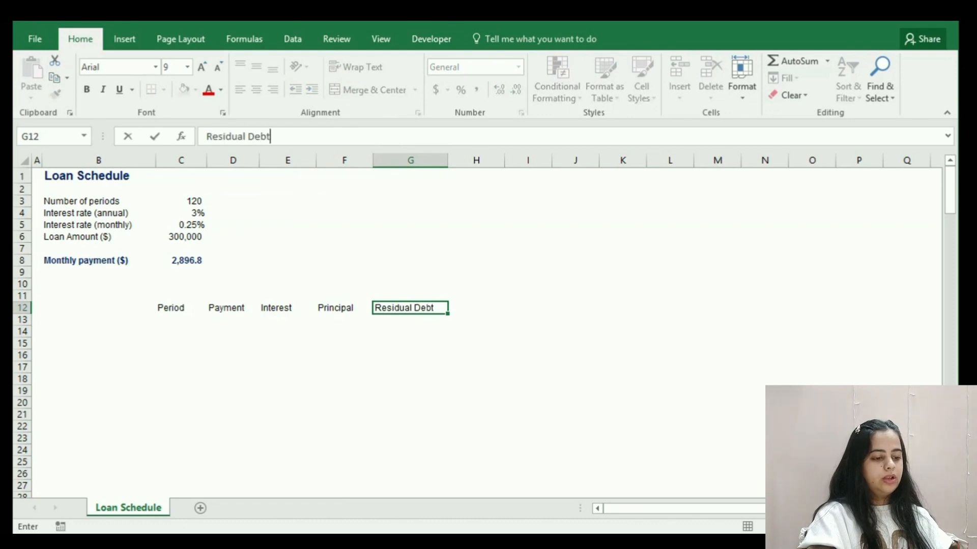
Format the headers in C12:G12 as bold and centred with a bottom border.
{"action": "key", "text": "shift+Left"}
{"action": "key", "text": "shift+Left"}
{"action": "key", "text": "shift+Left"}
{"action": "key", "text": "shift+Left"}
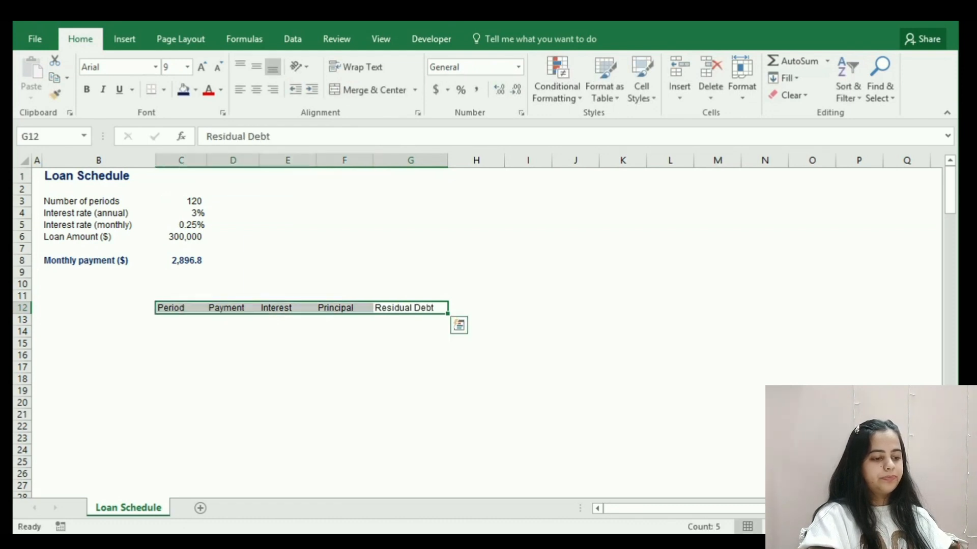
{"action": "key", "text": "ctrl+b"}
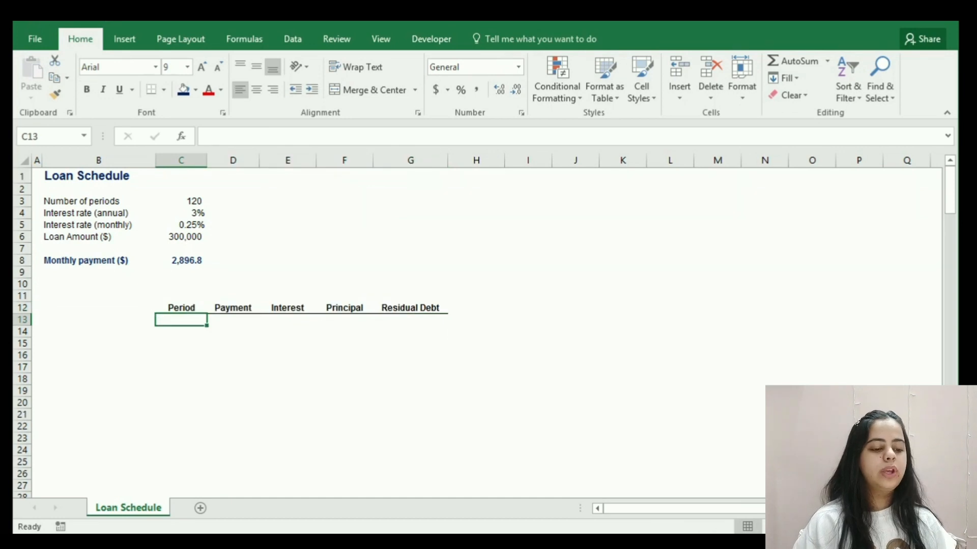
Enter the period numbers 1, 2, 3 and 4 in cells C13 to C16.
{"action": "type", "text": "1"}
{"action": "key", "text": "Return"}
{"action": "type", "text": "2"}
{"action": "key", "text": "Return"}
{"action": "type", "text": "3"}
{"action": "key", "text": "Return"}
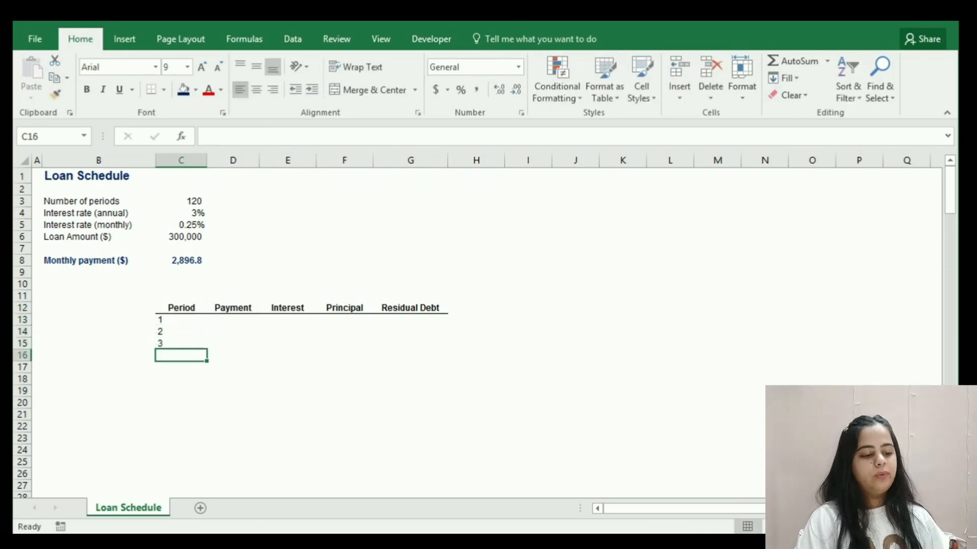
{"action": "type", "text": "4"}
{"action": "key", "text": "Return"}
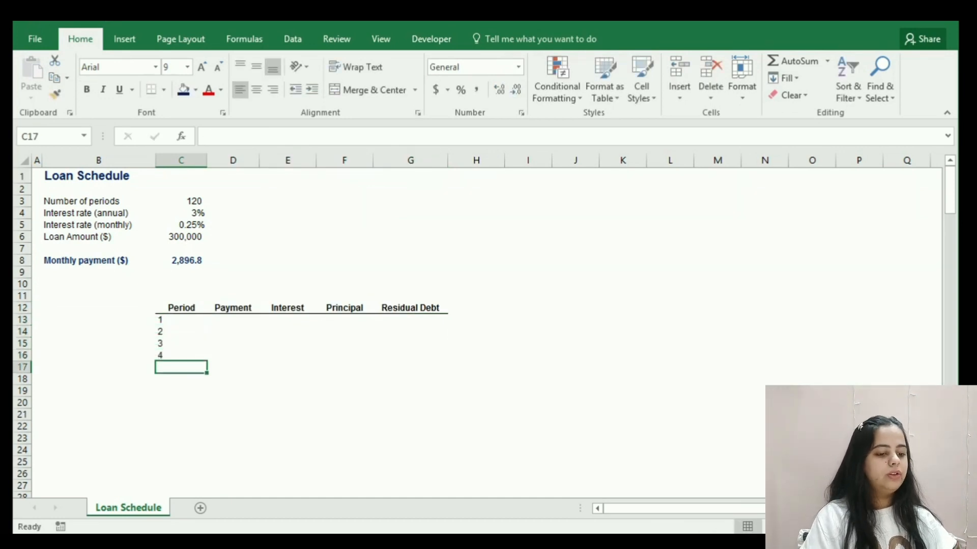
Extend the period number series from C13:C16 down to period 120 in row 132.
{"action": "left_click_drag", "start_coordinate": [190, 322], "coordinate": [190, 356]}
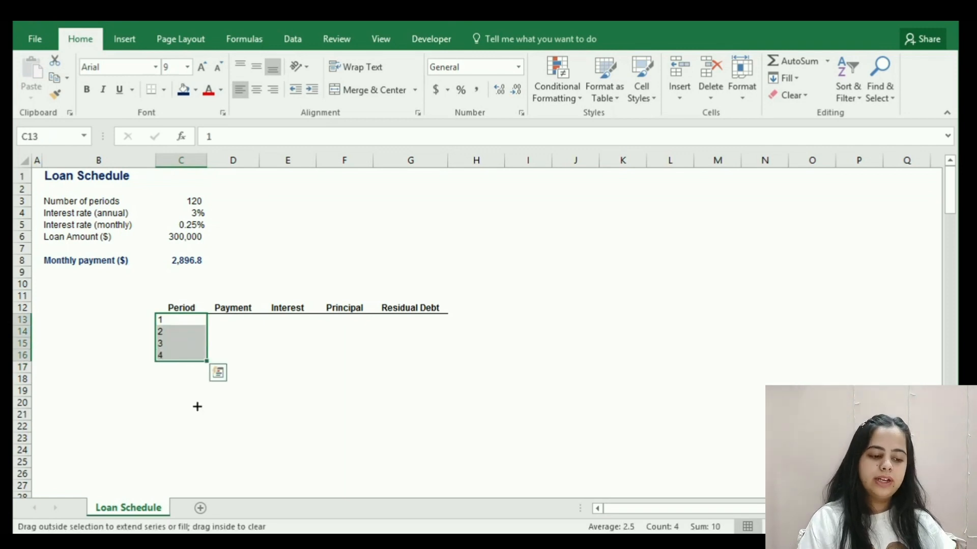
{"action": "left_click_drag", "start_coordinate": [197, 406], "coordinate": [203, 454]}
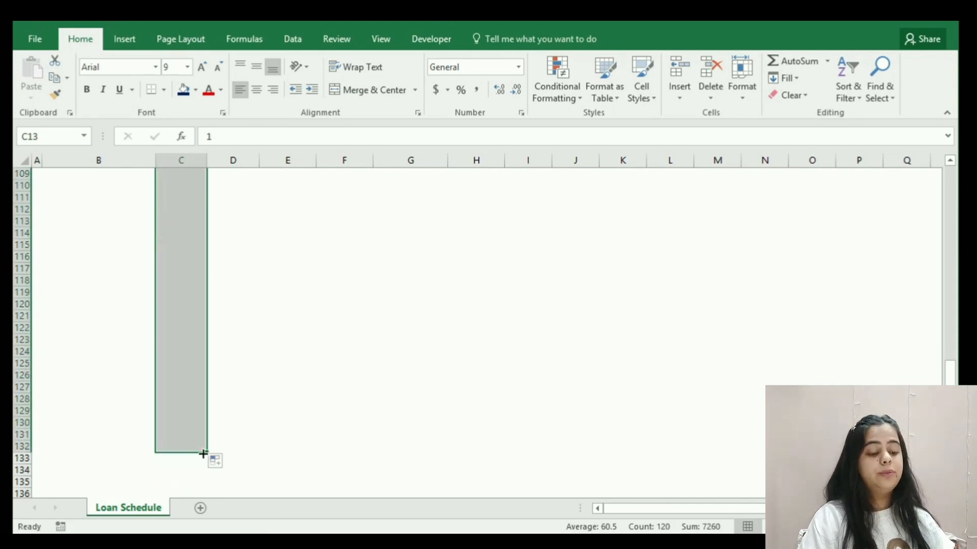
{"action": "left_click", "coordinate": [229, 446]}
{"action": "scroll", "coordinate": [230, 446], "scroll_direction": "up", "scroll_amount": 20}
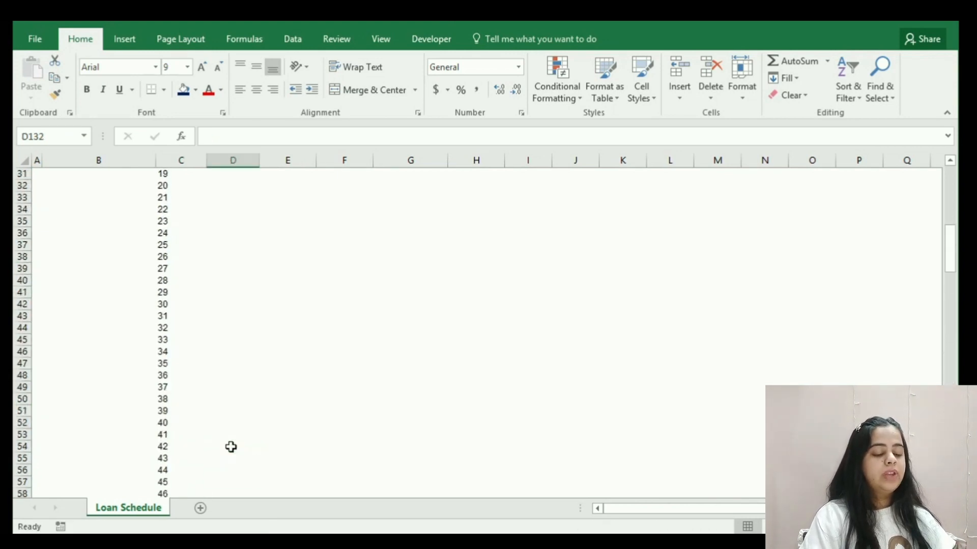
{"action": "scroll", "coordinate": [230, 446], "scroll_direction": "up", "scroll_amount": 10}
Link the first payment in D13 to the monthly payment with =$C$8 and fill it down for all periods.
{"action": "left_click", "coordinate": [220, 322]}
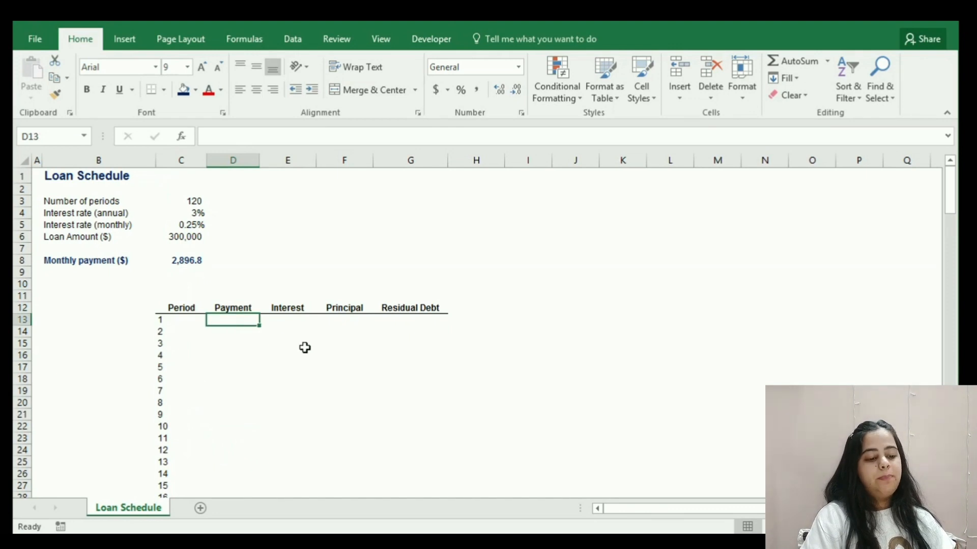
{"action": "type", "text": "="}
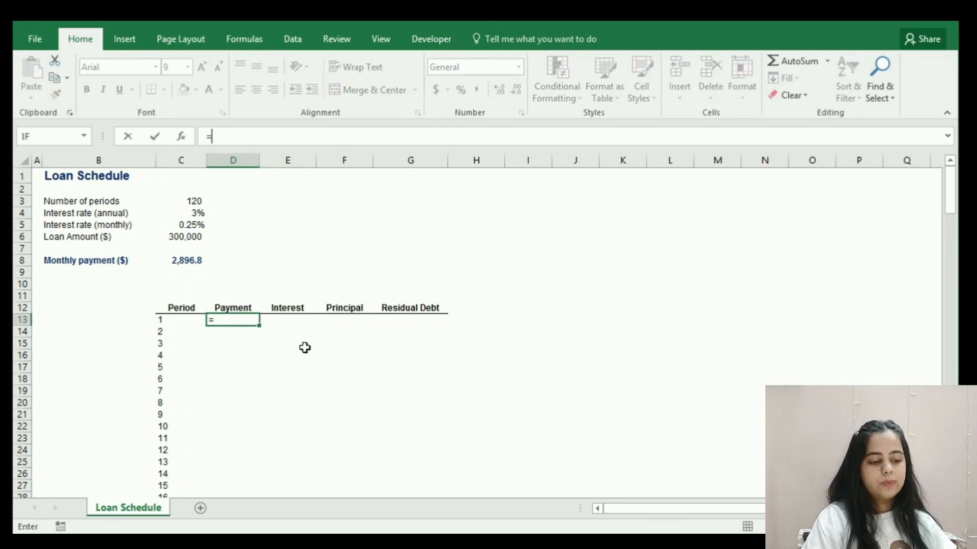
{"action": "key", "text": "Left"}
{"action": "key", "text": "Up"}
{"action": "key", "text": "Up"}
{"action": "key", "text": "Up"}
{"action": "key", "text": "Up"}
{"action": "key", "text": "Up"}
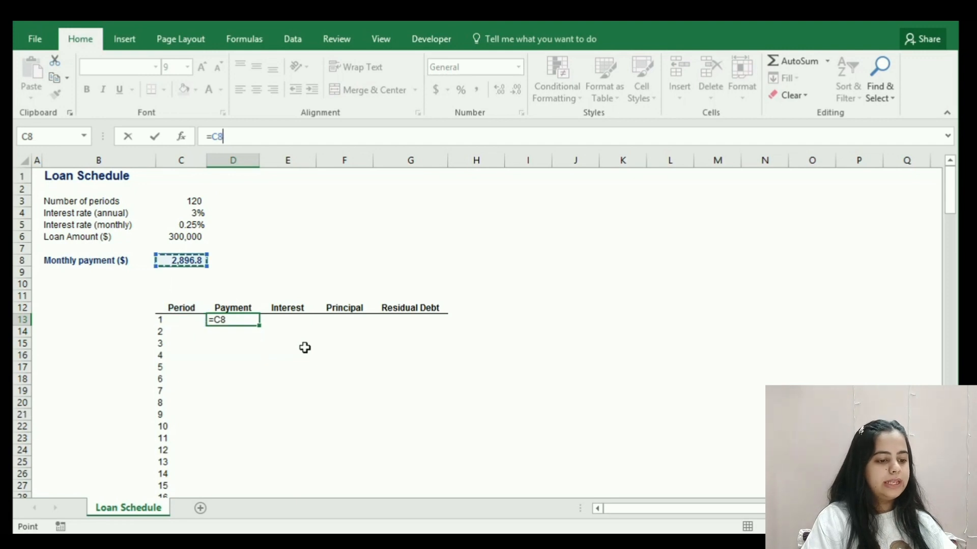
{"action": "key", "text": "F4"}
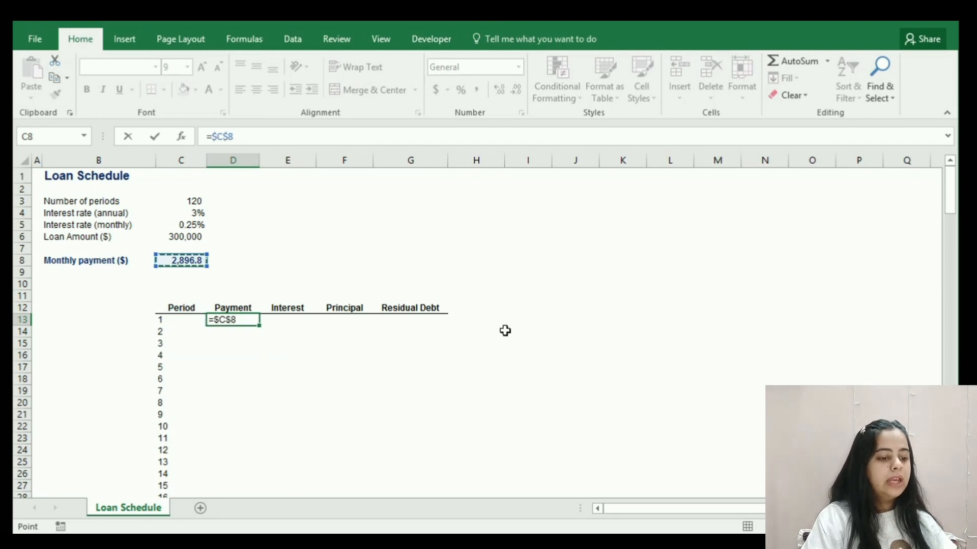
{"action": "key", "text": "Return"}
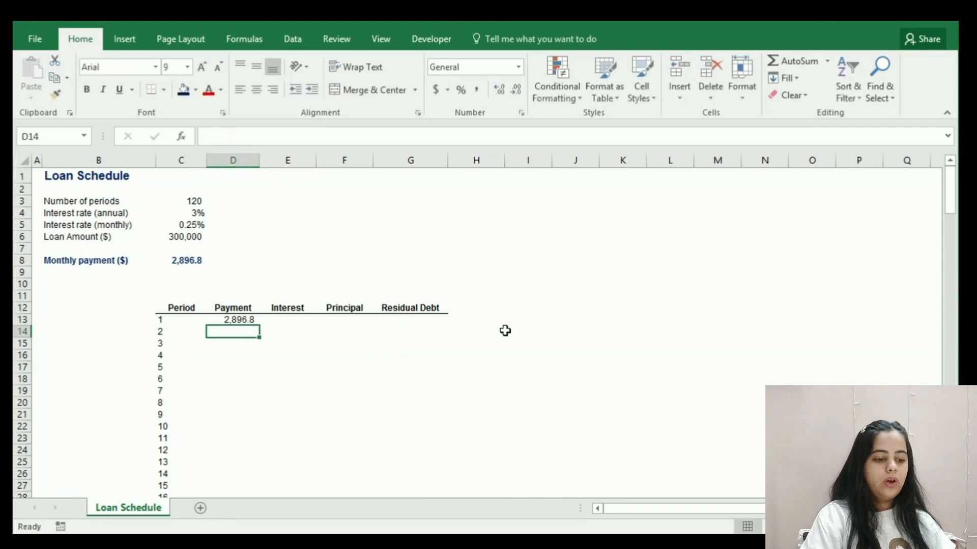
{"action": "left_click", "coordinate": [238, 320]}
{"action": "double_click", "coordinate": [260, 325]}
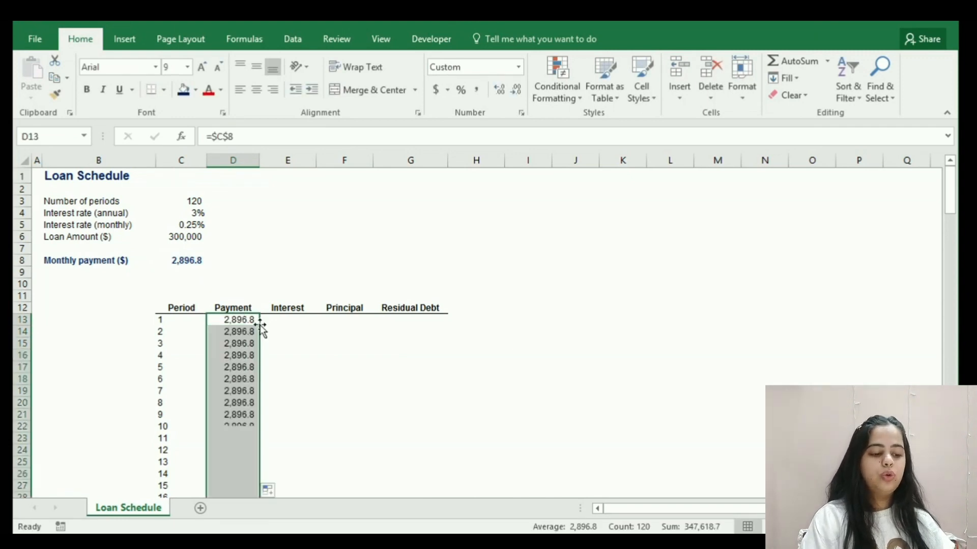
Calculate the first period's interest in E13 by multiplying the loan amount by the monthly interest rate with =C6*C5.
{"action": "left_click", "coordinate": [278, 319]}
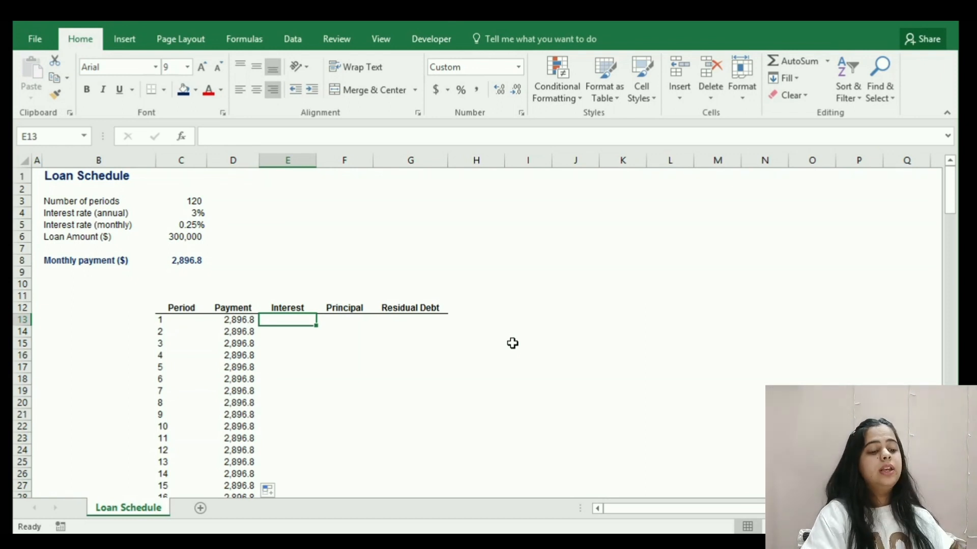
{"action": "key", "text": "Right"}
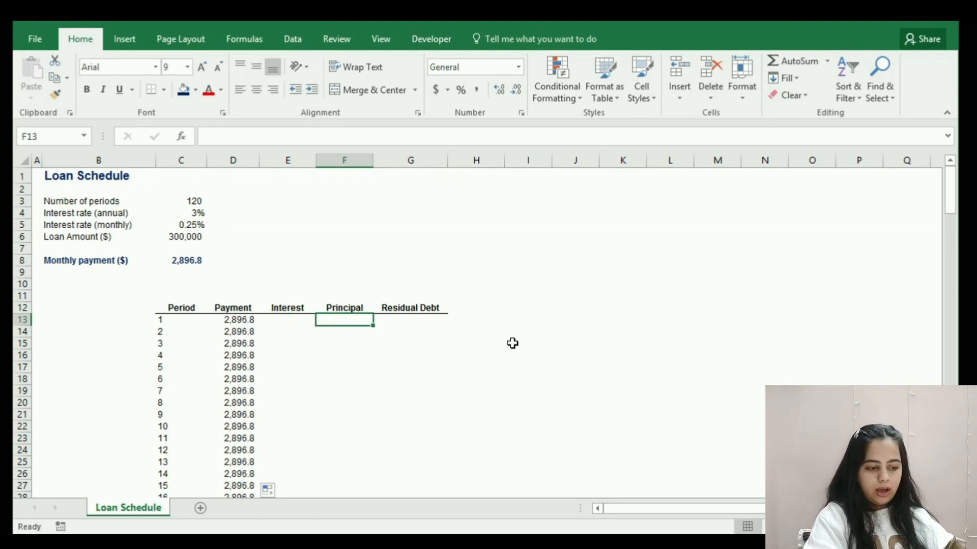
{"action": "key", "text": "Left"}
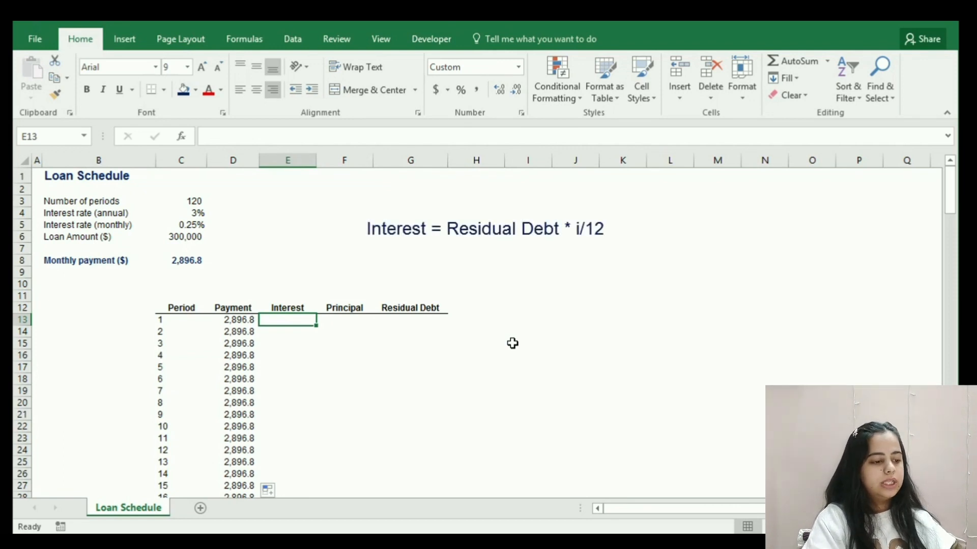
{"action": "type", "text": "="}
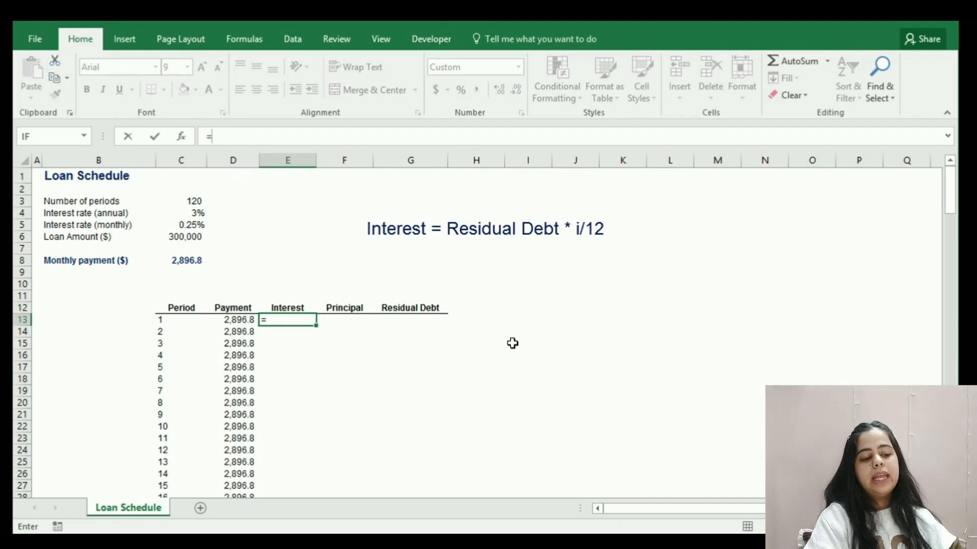
{"action": "key", "text": "Left"}
{"action": "key", "text": "Left"}
{"action": "key", "text": "Up"}
{"action": "key", "text": "Up"}
{"action": "key", "text": "Up"}
{"action": "key", "text": "Up"}
{"action": "key", "text": "Up"}
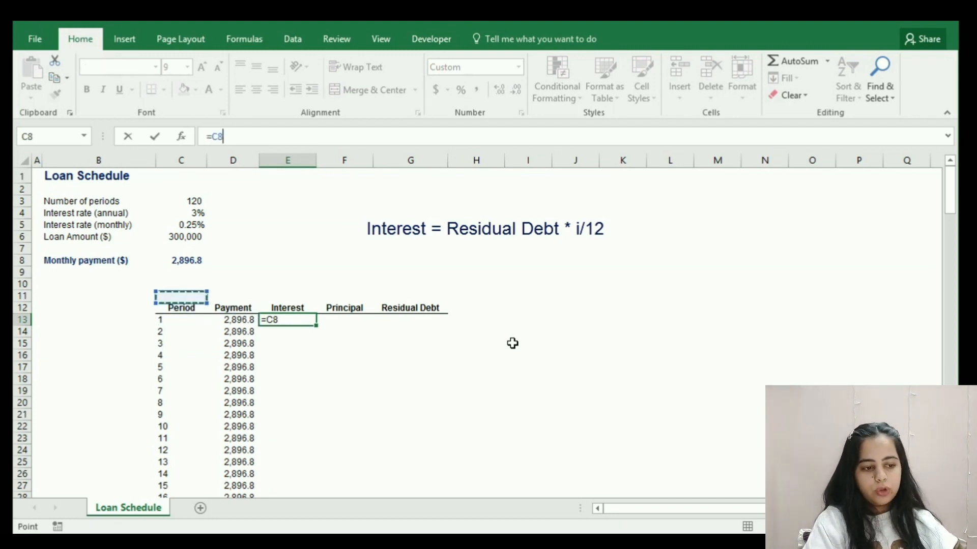
{"action": "key", "text": "Up"}
{"action": "key", "text": "Up"}
{"action": "type", "text": "*"}
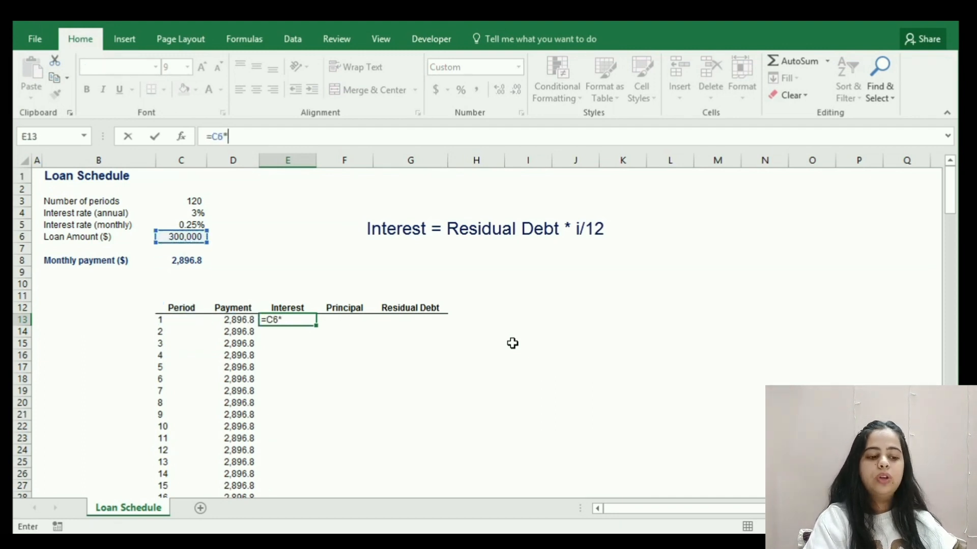
{"action": "key", "text": "Left"}
{"action": "key", "text": "Left"}
{"action": "key", "text": "Up"}
{"action": "key", "text": "Up"}
{"action": "key", "text": "Up"}
{"action": "key", "text": "Up"}
{"action": "key", "text": "Up"}
{"action": "key", "text": "Up"}
{"action": "key", "text": "Up"}
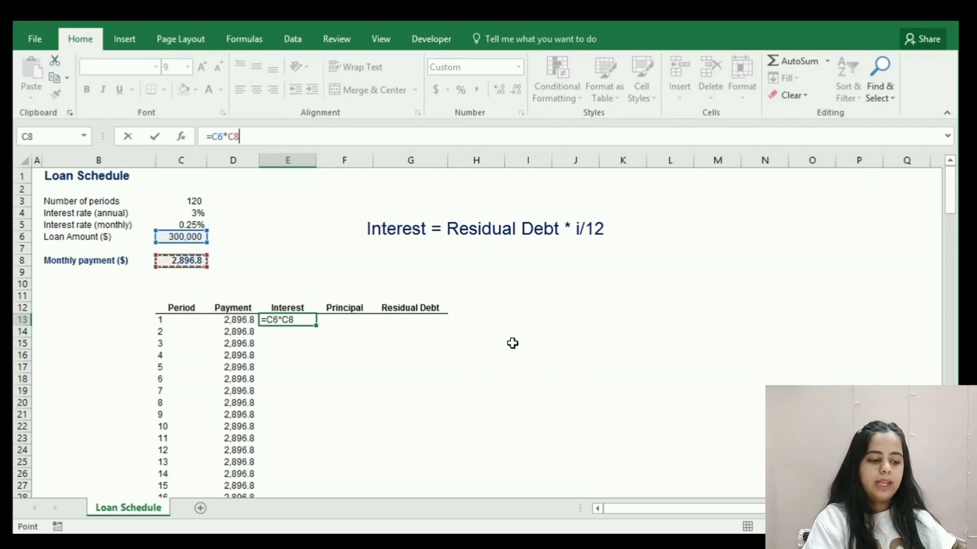
{"action": "key", "text": "Up"}
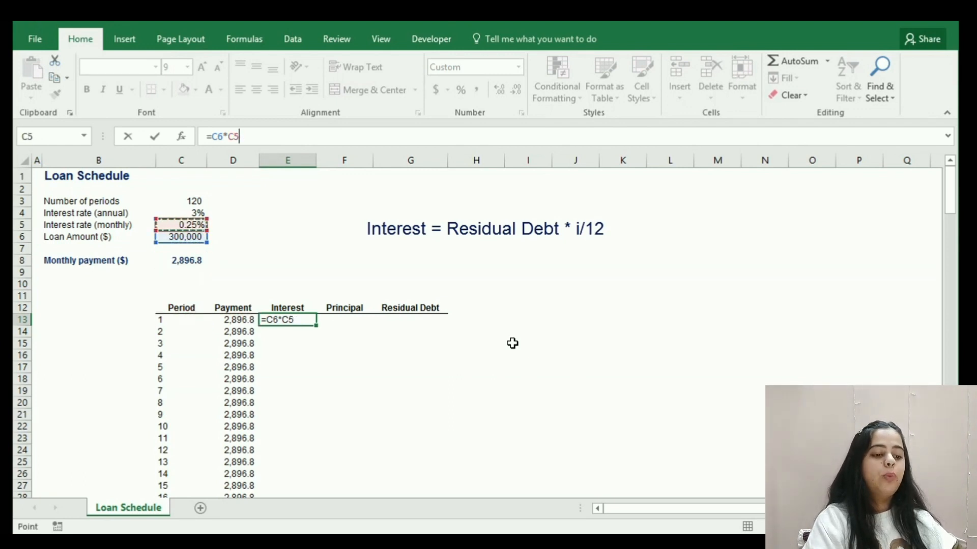
{"action": "key", "text": "ctrl+Return"}
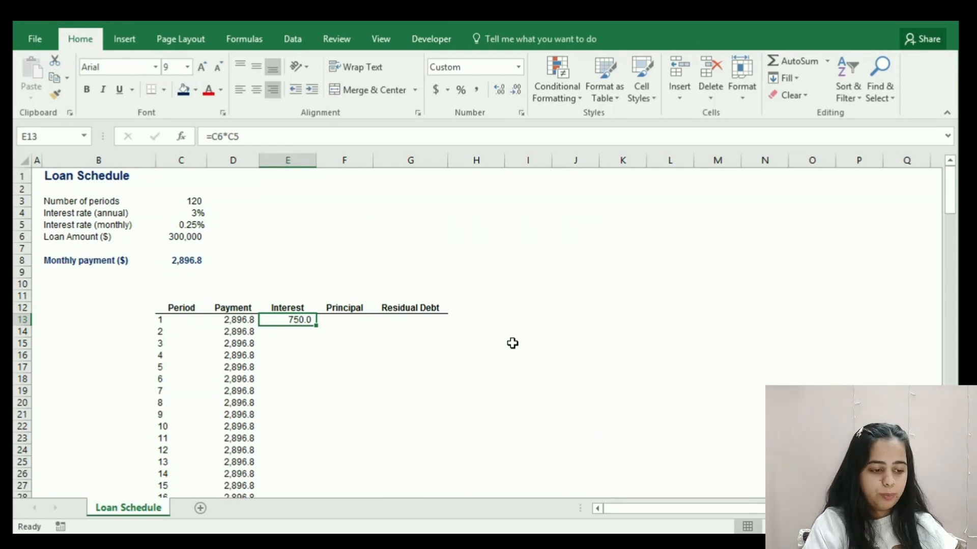
Calculate the first period's principal in F13 as payment minus interest with =D13-E13.
{"action": "key", "text": "Right"}
{"action": "type", "text": "="}
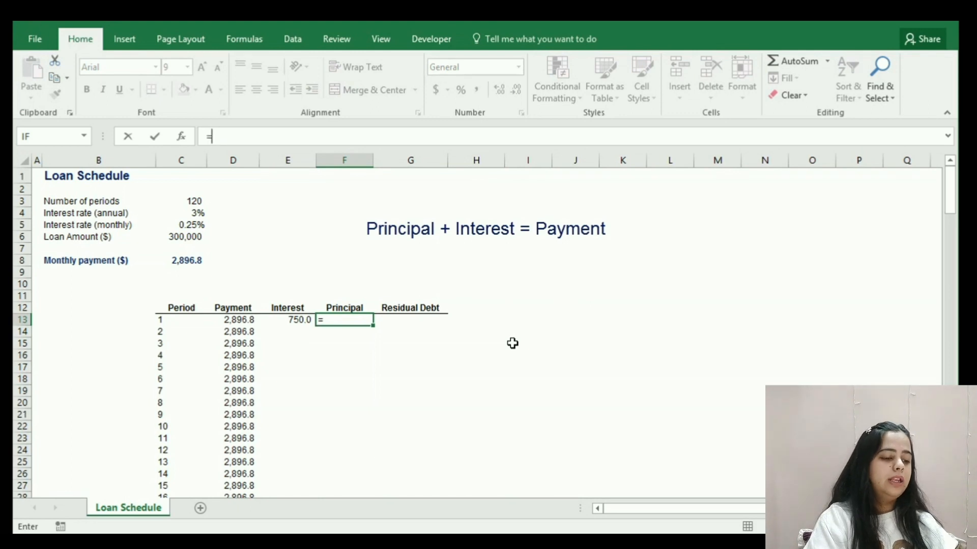
{"action": "key", "text": "Left"}
{"action": "key", "text": "Left"}
{"action": "type", "text": "-"}
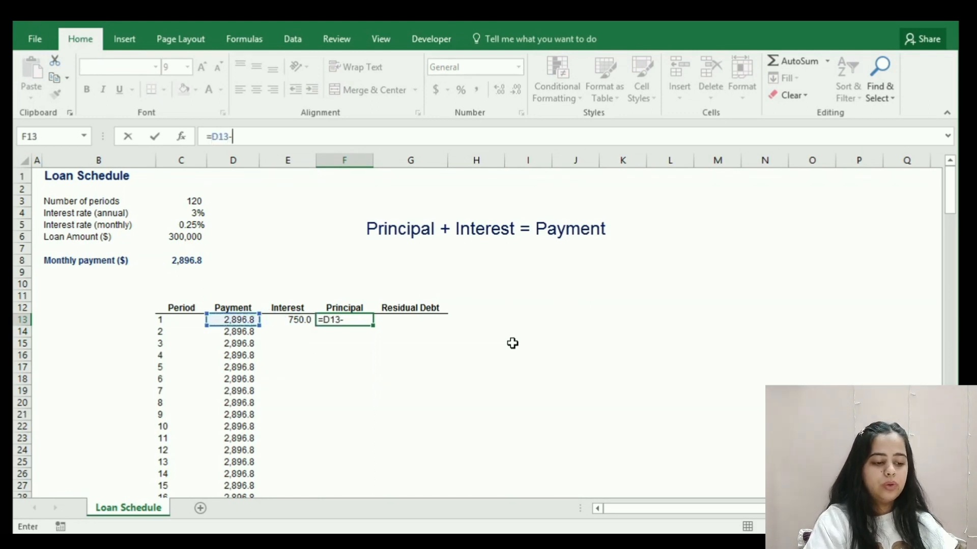
{"action": "key", "text": "Left"}
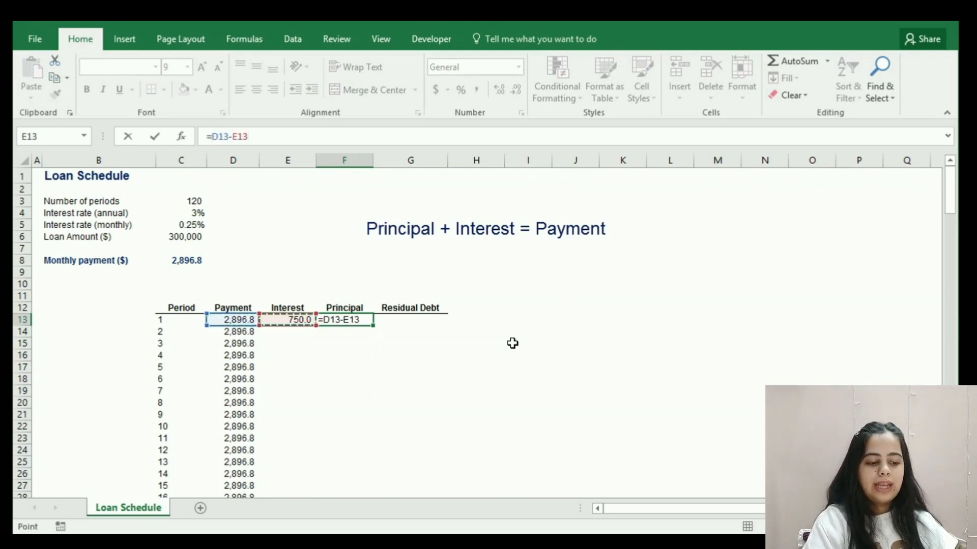
{"action": "key", "text": "ctrl+Return"}
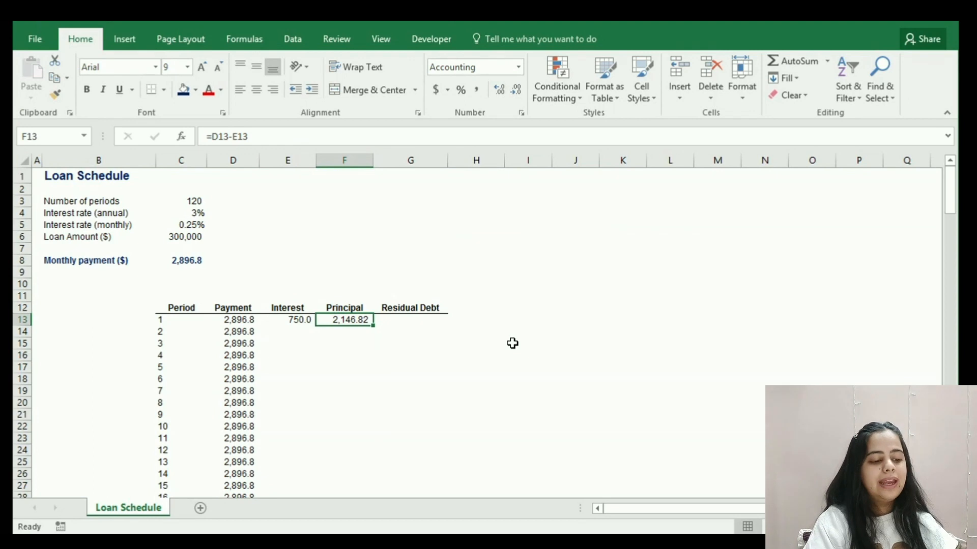
Calculate the first period's residual debt in G13 as loan amount minus principal with =C6-F13.
{"action": "key", "text": "Right"}
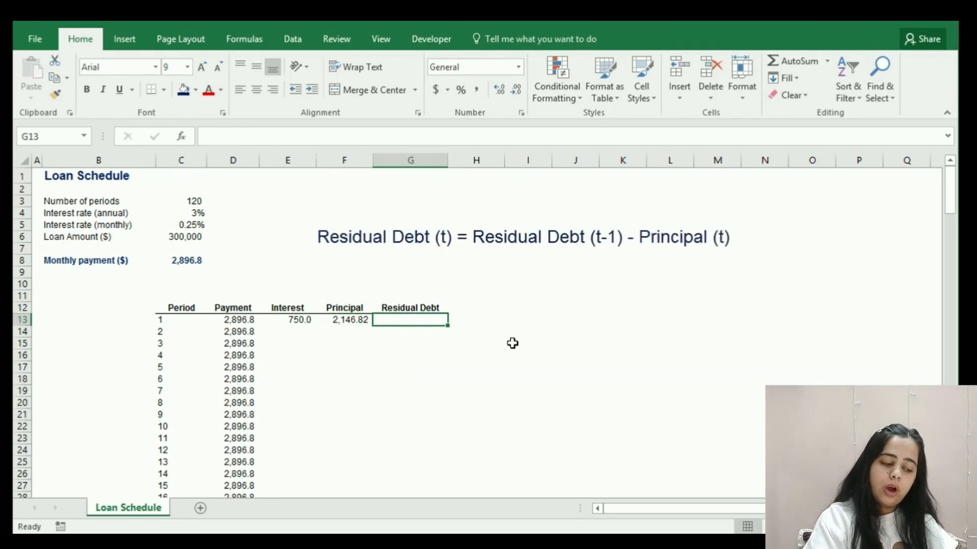
{"action": "type", "text": "="}
{"action": "key", "text": "Left"}
{"action": "key", "text": "Left"}
{"action": "key", "text": "Left"}
{"action": "key", "text": "Left"}
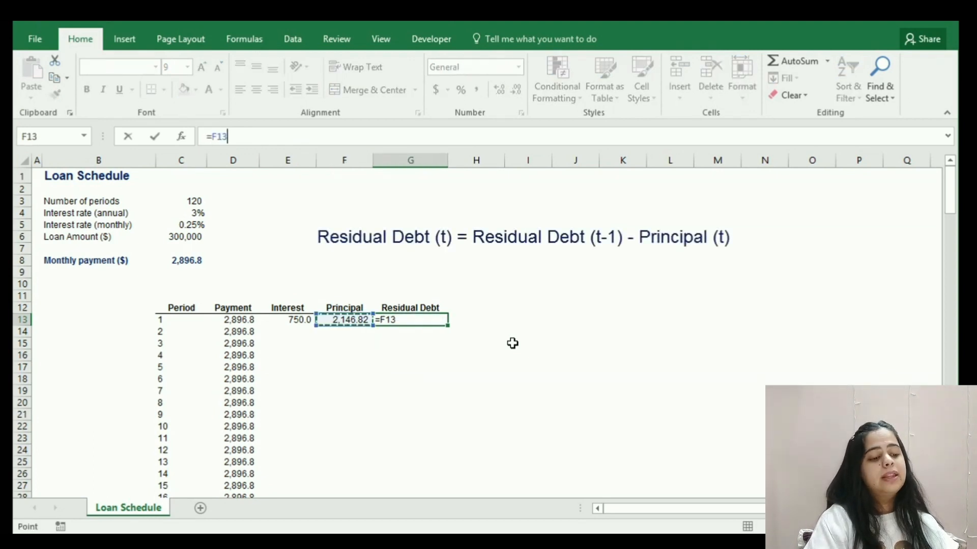
{"action": "key", "text": "Up"}
{"action": "key", "text": "Up"}
{"action": "key", "text": "Up"}
{"action": "key", "text": "Up"}
{"action": "key", "text": "Up"}
{"action": "key", "text": "Up"}
{"action": "key", "text": "Up"}
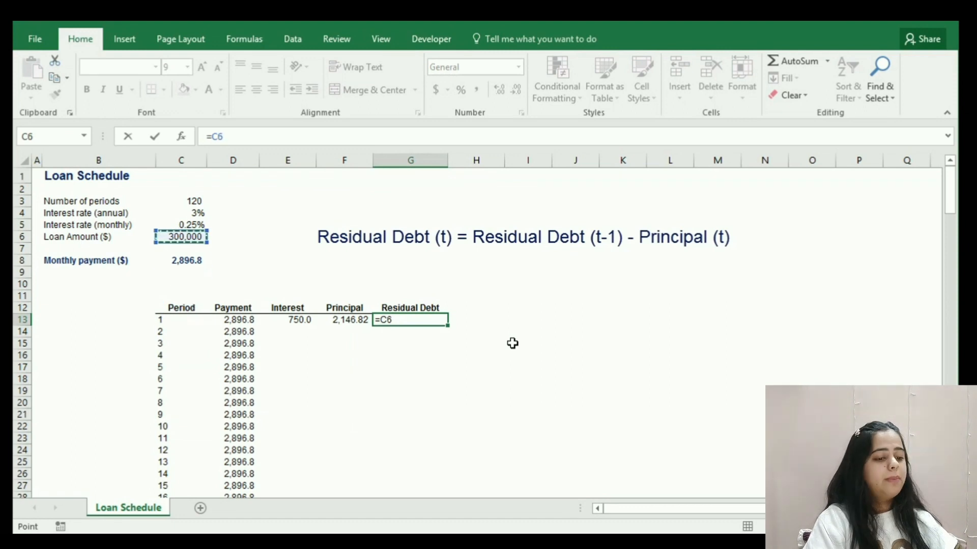
{"action": "type", "text": "-"}
{"action": "key", "text": "Left"}
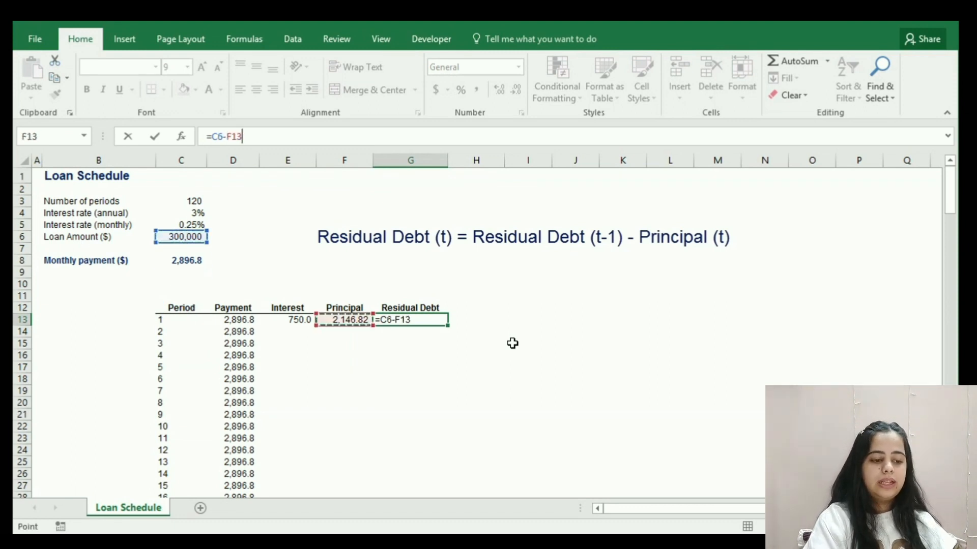
{"action": "key", "text": "ctrl+Return"}
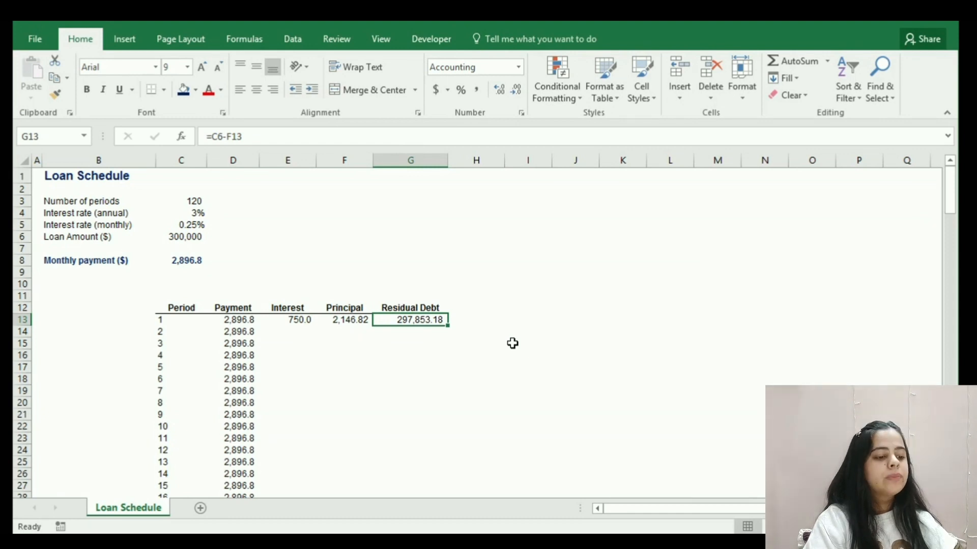
Calculate the second period's interest in E14 from the fixed monthly rate and the previous residual debt with =$C$5*G13.
{"action": "key", "text": "Down"}
{"action": "key", "text": "Left"}
{"action": "key", "text": "Left"}
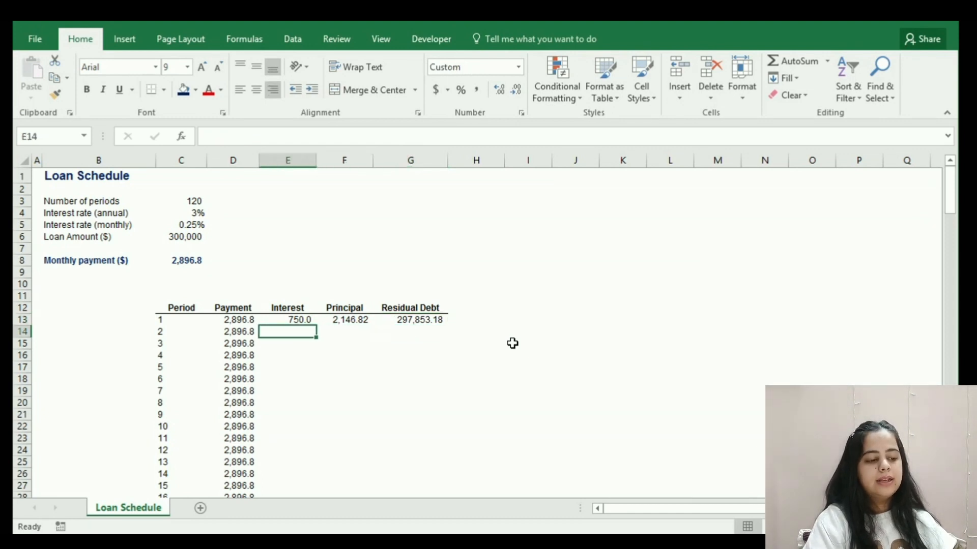
{"action": "type", "text": "="}
{"action": "key", "text": "Left"}
{"action": "key", "text": "Left"}
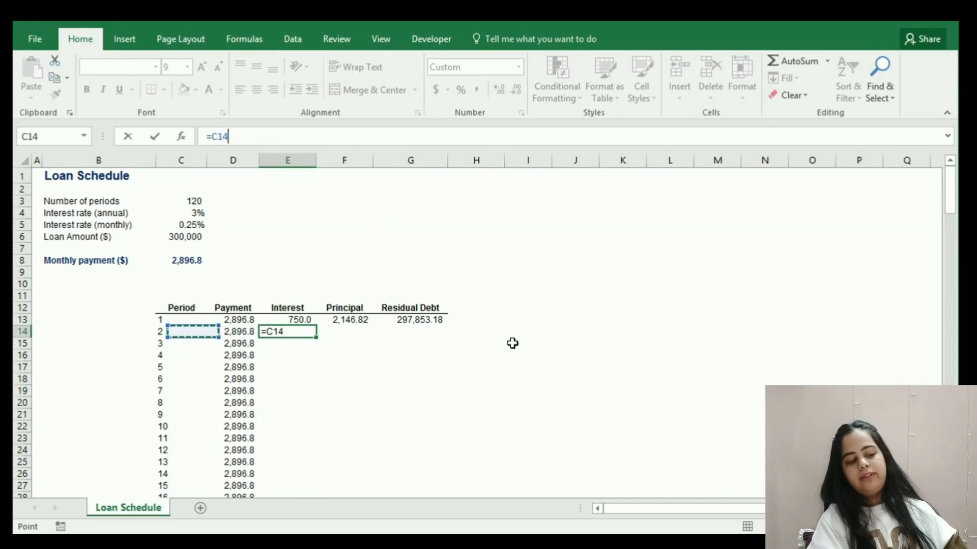
{"action": "key", "text": "Up"}
{"action": "key", "text": "Up"}
{"action": "key", "text": "Up"}
{"action": "key", "text": "Up"}
{"action": "key", "text": "Up"}
{"action": "key", "text": "Up"}
{"action": "key", "text": "Up"}
{"action": "key", "text": "Up"}
{"action": "key", "text": "Up"}
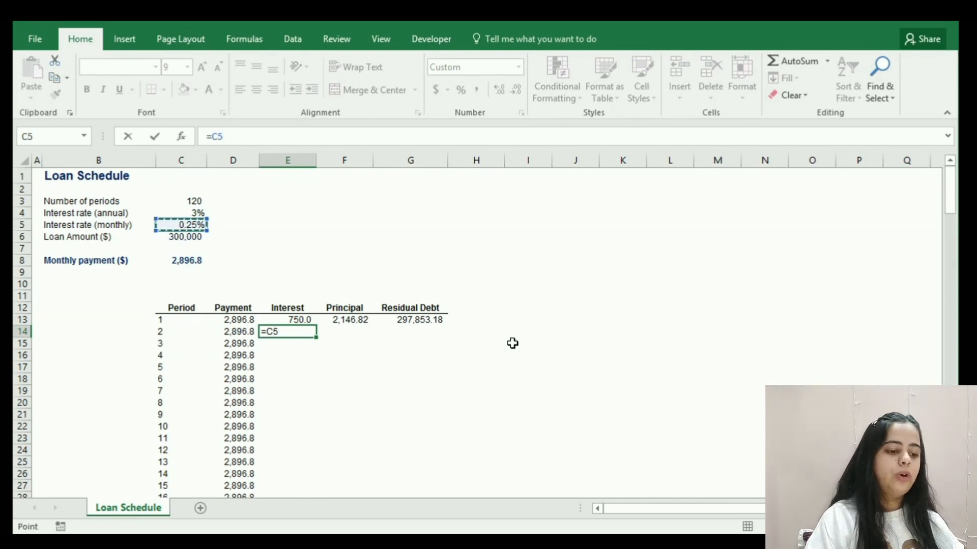
{"action": "key", "text": "F4"}
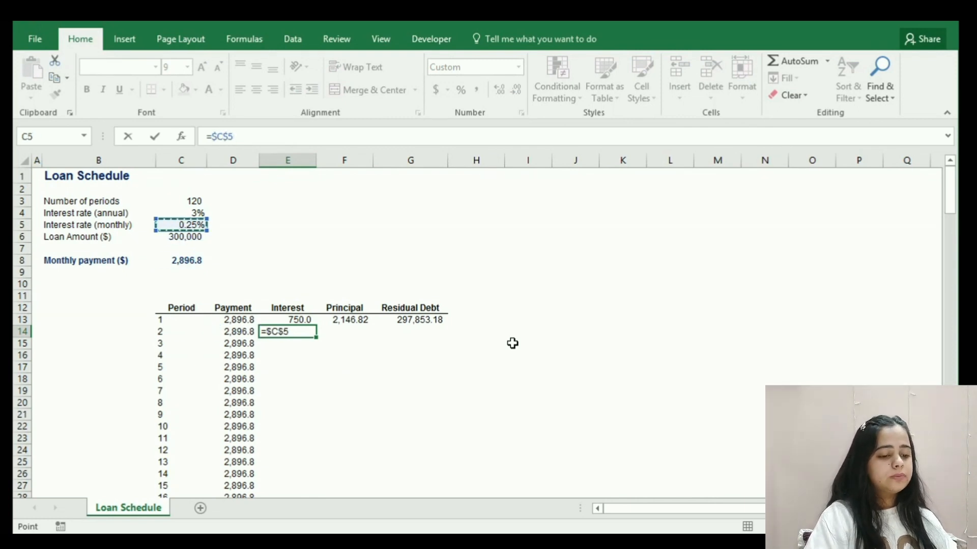
{"action": "type", "text": "*"}
{"action": "key", "text": "Up"}
{"action": "key", "text": "Right"}
{"action": "key", "text": "Right"}
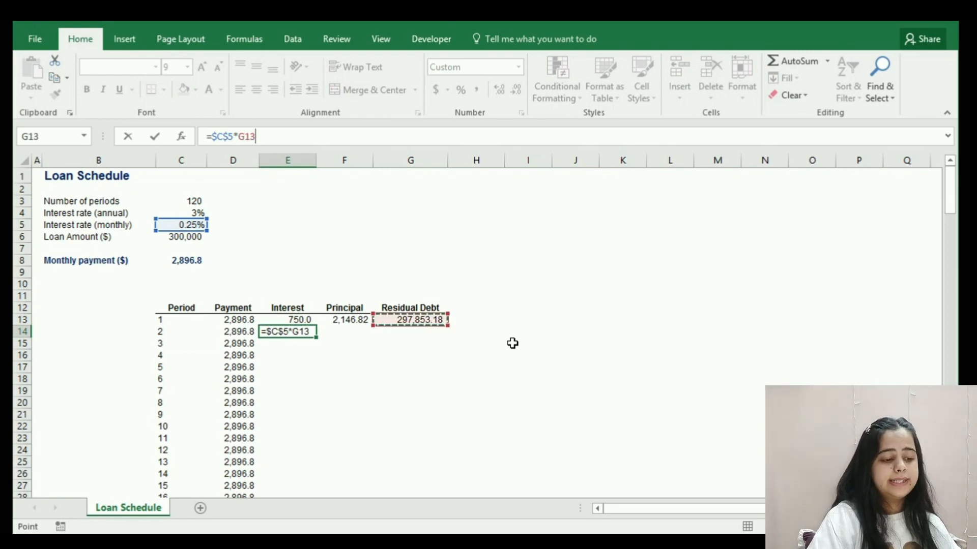
{"action": "key", "text": "ctrl+Return"}
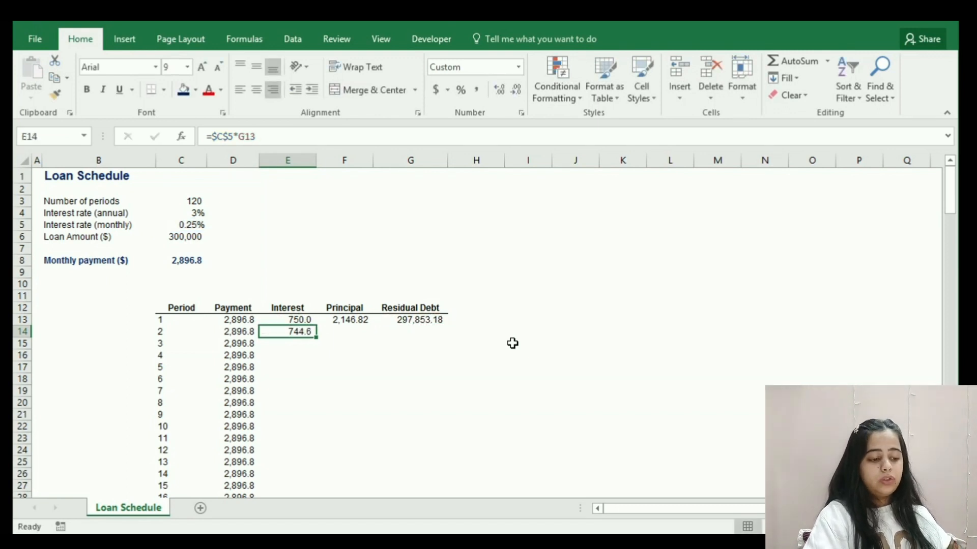
Calculate the second period's principal in F14 as payment minus interest with =D14-E14.
{"action": "key", "text": "Right"}
{"action": "type", "text": "="}
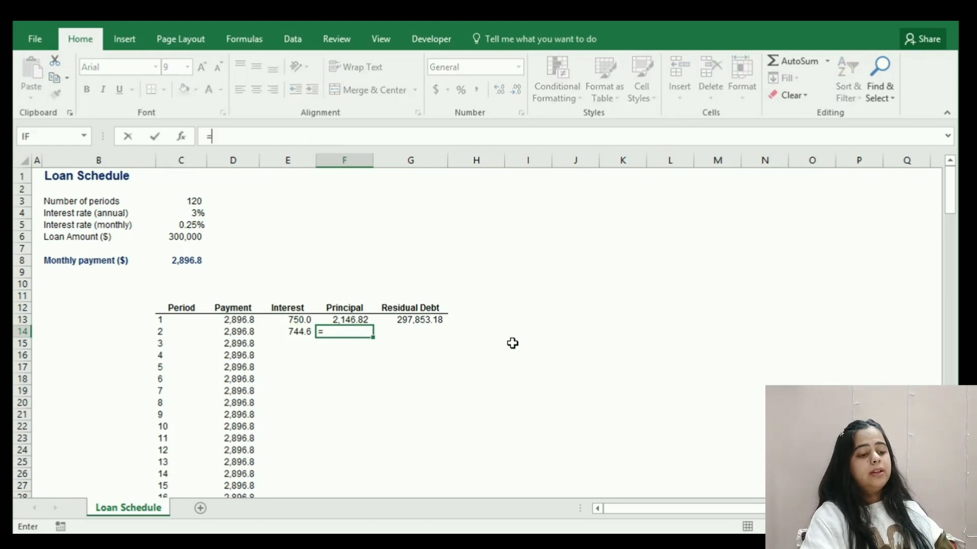
{"action": "key", "text": "Left"}
{"action": "key", "text": "Left"}
{"action": "type", "text": "-"}
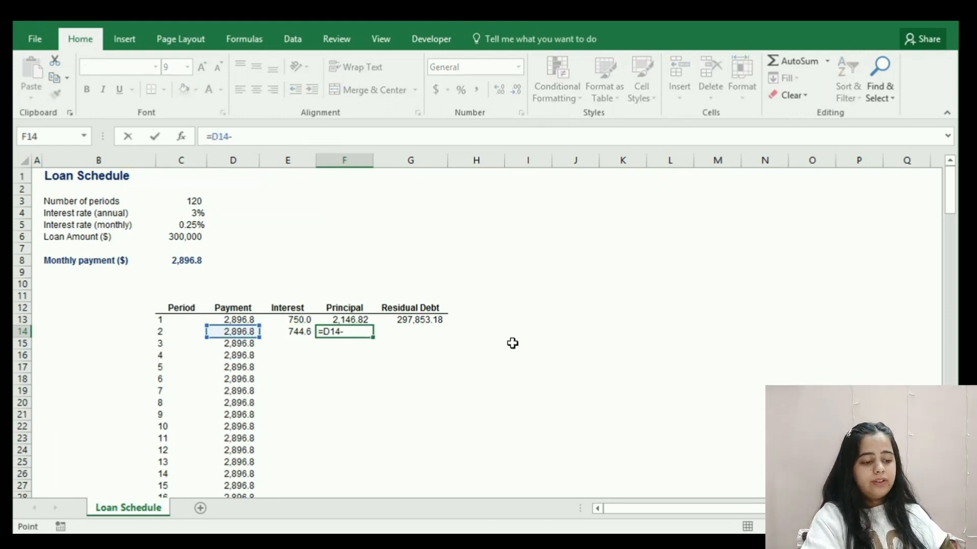
{"action": "key", "text": "Left"}
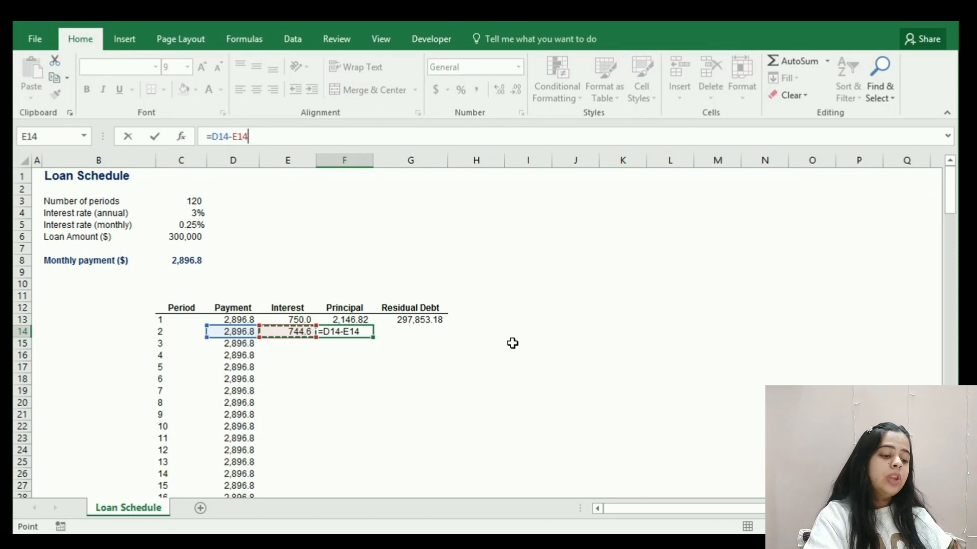
{"action": "key", "text": "ctrl+Return"}
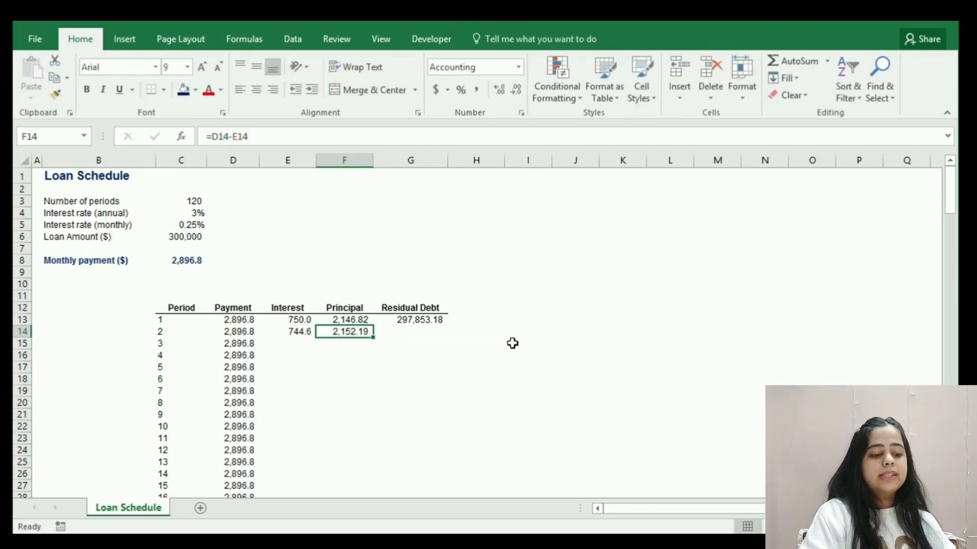
Calculate the second period's residual debt in G14 as the previous residual debt minus principal with =G13-F14.
{"action": "key", "text": "Right"}
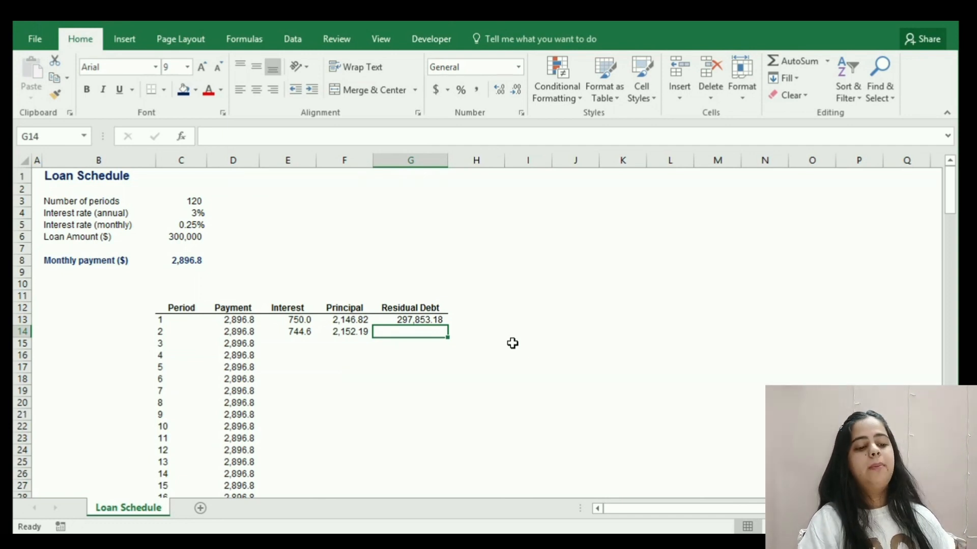
{"action": "type", "text": "=G13-"}
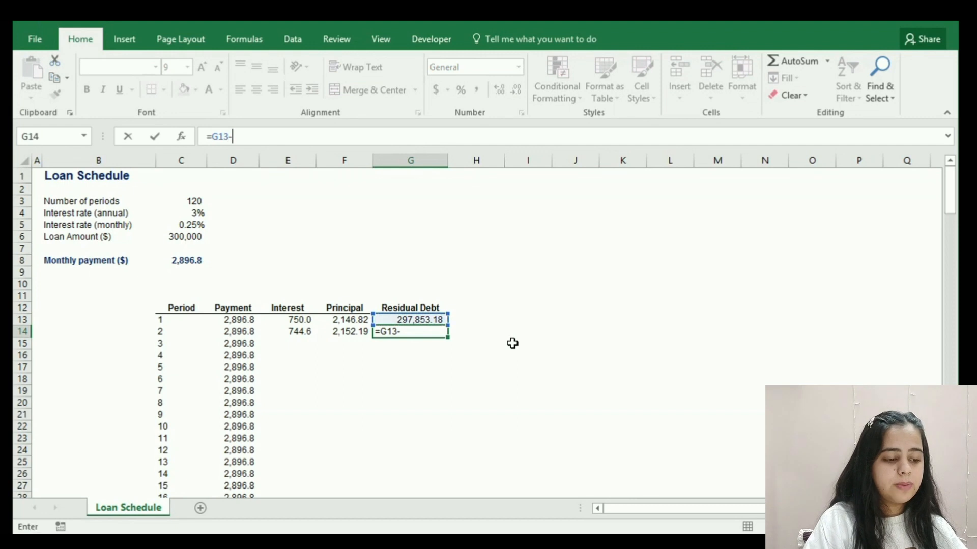
{"action": "key", "text": "Left"}
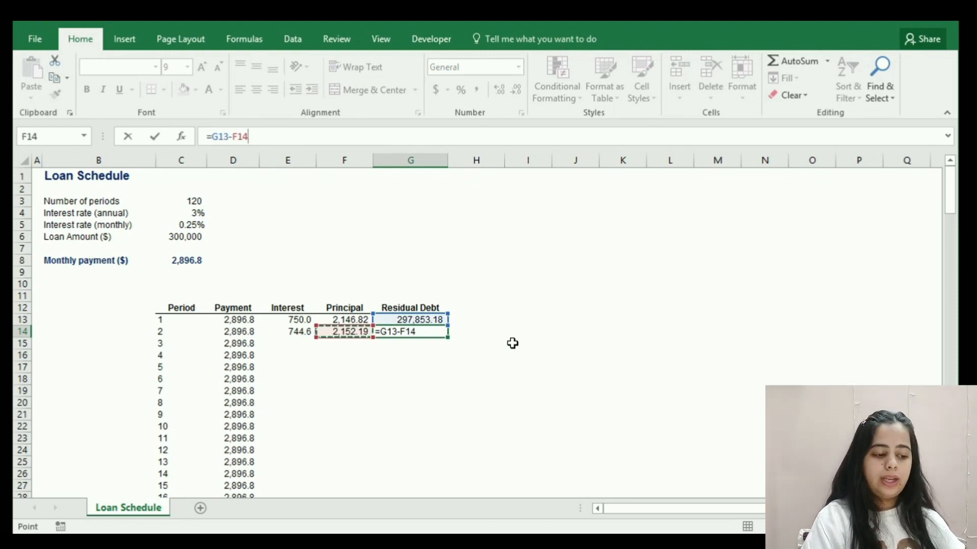
{"action": "key", "text": "ctrl+Return"}
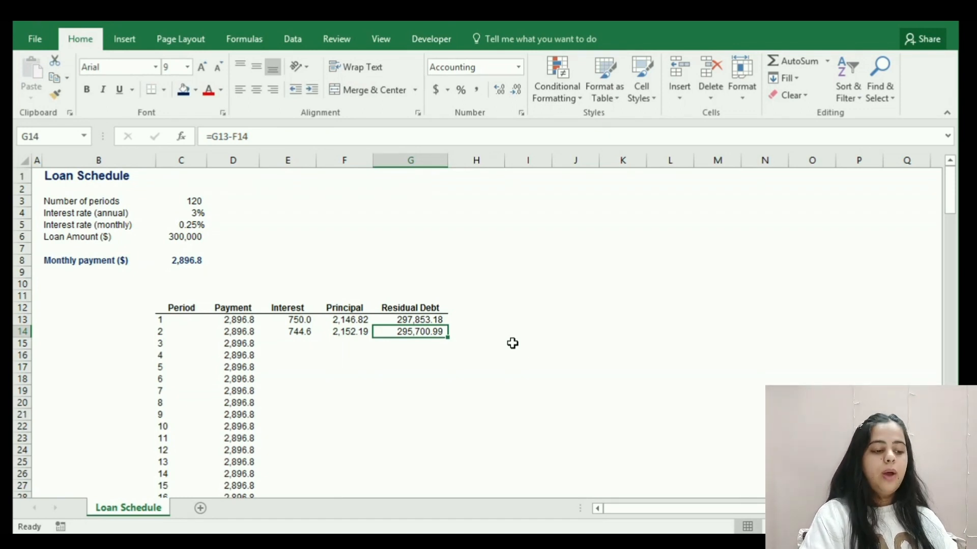
Fill the interest, principal and residual debt formulas in E14:G14 down through all remaining periods of the schedule.
{"action": "key", "text": "shift+Left"}
{"action": "key", "text": "shift+Left"}
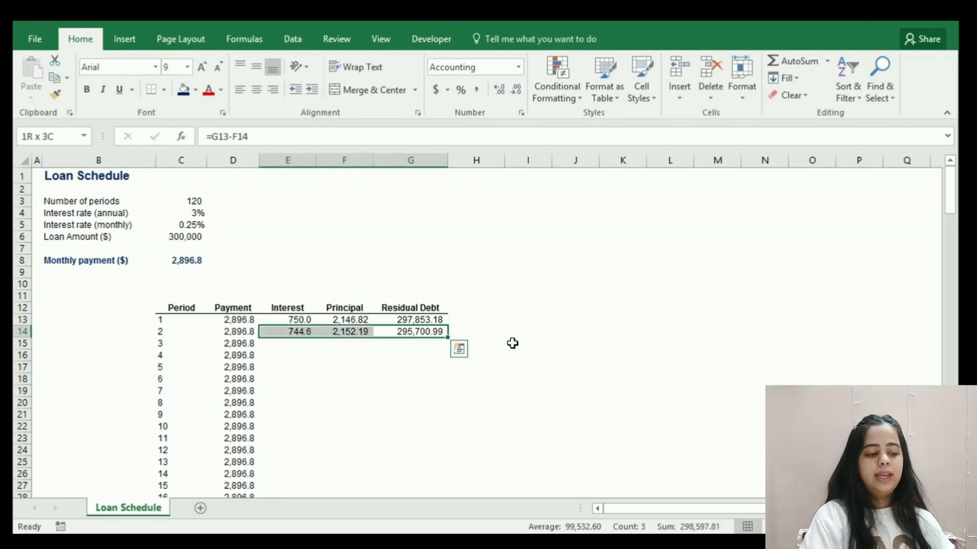
{"action": "double_click", "coordinate": [447, 337]}
{"action": "left_click", "coordinate": [475, 333]}
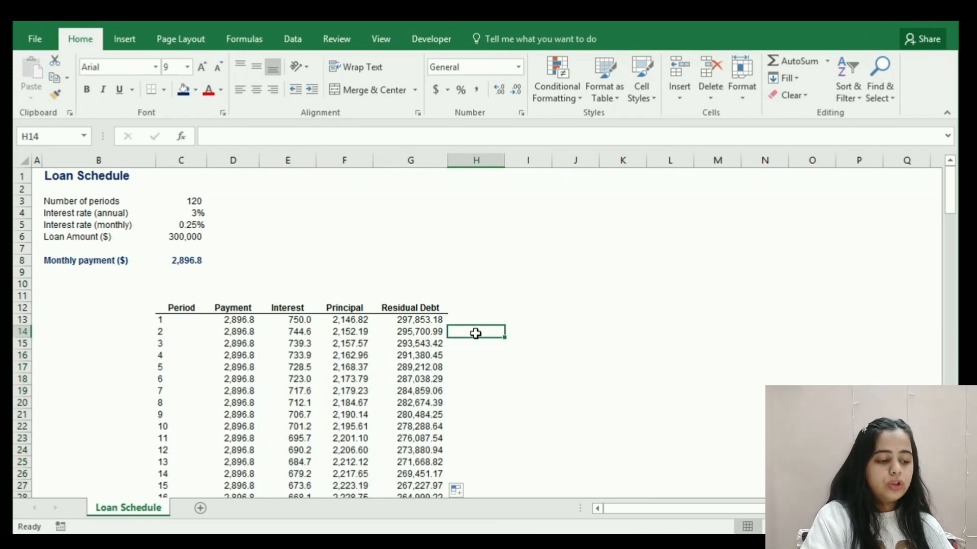
{"action": "scroll", "coordinate": [480, 336], "scroll_direction": "down", "scroll_amount": 4}
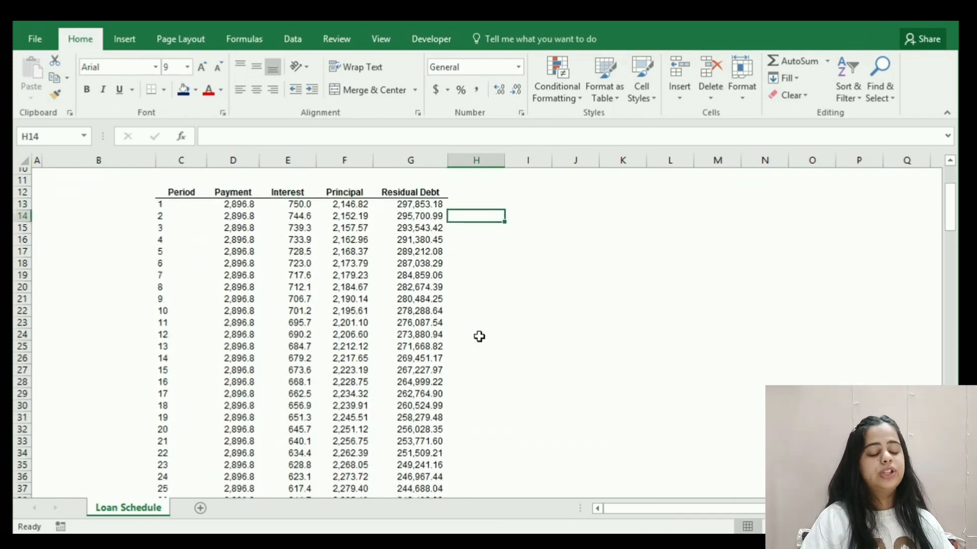
Review the filled schedule down to period 120 and check the final residual debt in G132.
{"action": "scroll", "coordinate": [479, 337], "scroll_direction": "down", "scroll_amount": 6}
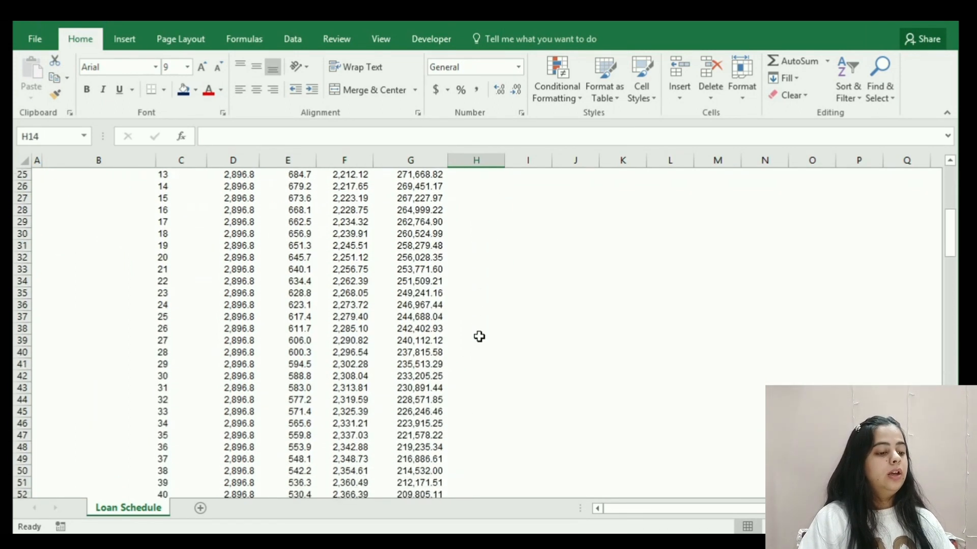
{"action": "scroll", "coordinate": [479, 337], "scroll_direction": "down", "scroll_amount": 8}
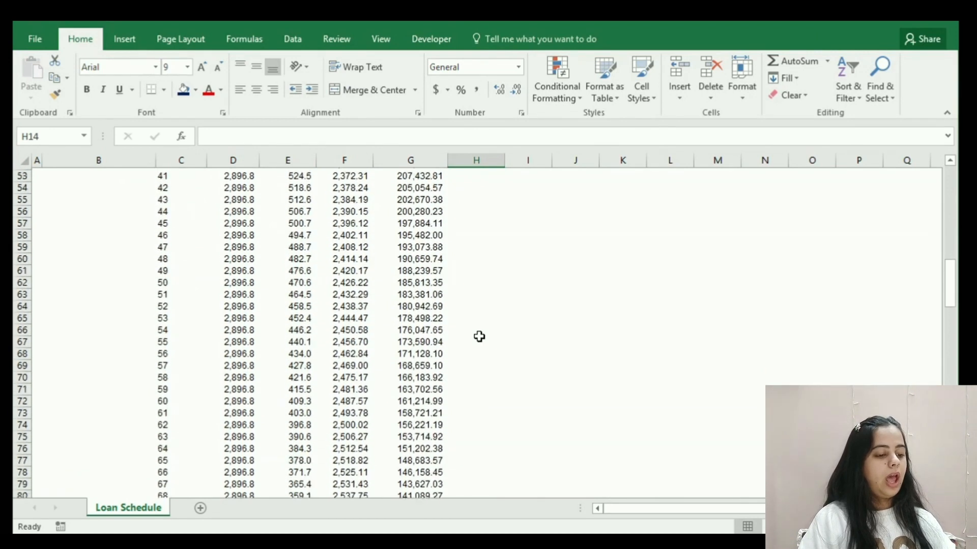
{"action": "scroll", "coordinate": [479, 336], "scroll_direction": "down", "scroll_amount": 14}
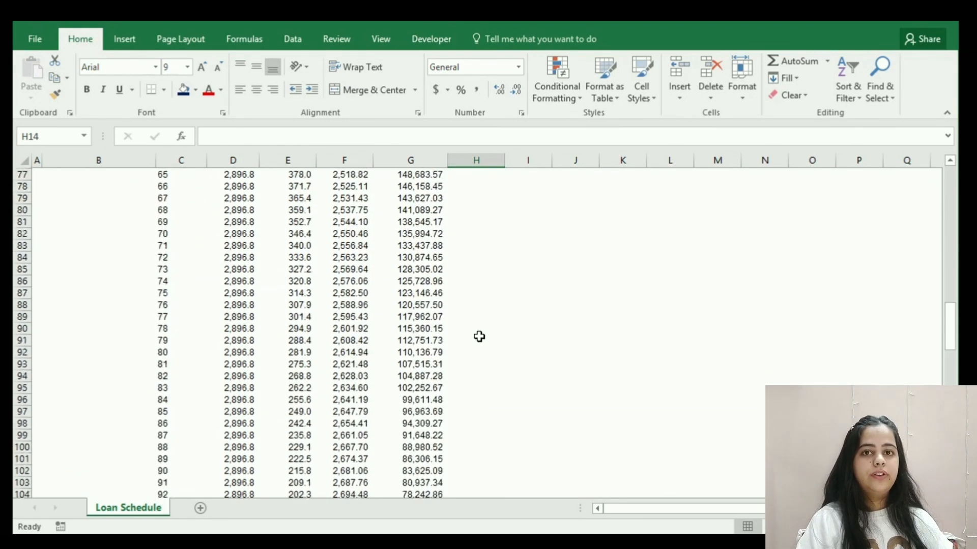
{"action": "scroll", "coordinate": [480, 336], "scroll_direction": "down", "scroll_amount": 10}
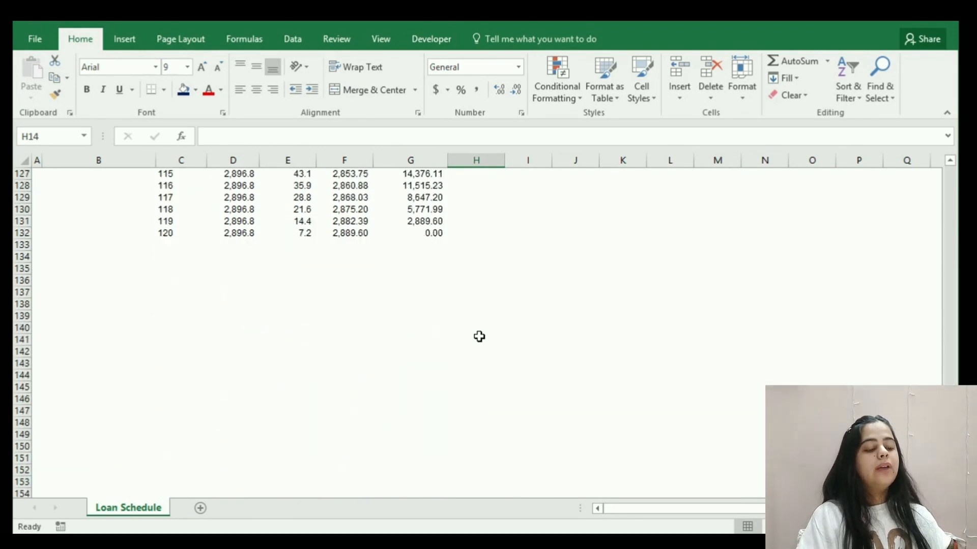
{"action": "scroll", "coordinate": [478, 337], "scroll_direction": "up", "scroll_amount": 4}
{"action": "left_click", "coordinate": [439, 377]}
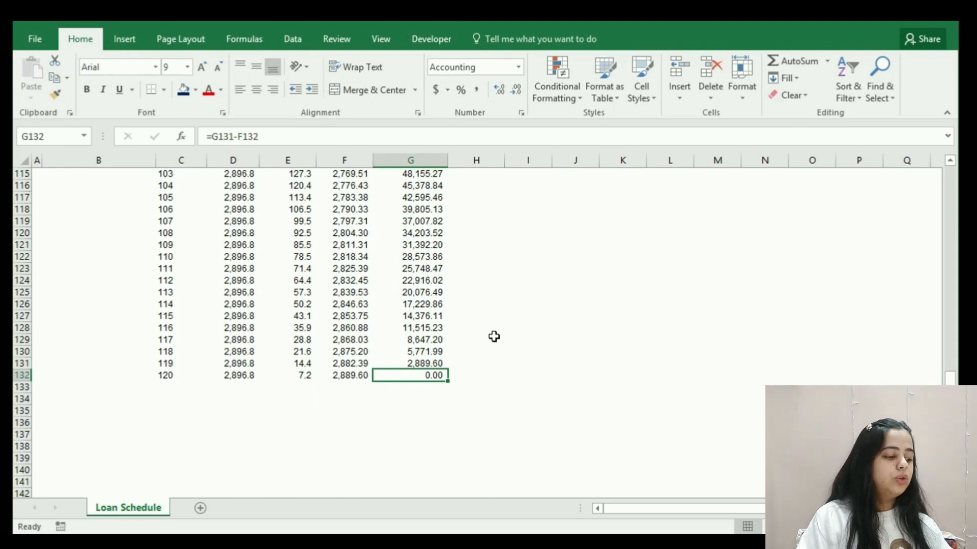
{"action": "left_click", "coordinate": [494, 337]}
{"action": "left_click", "coordinate": [442, 375]}
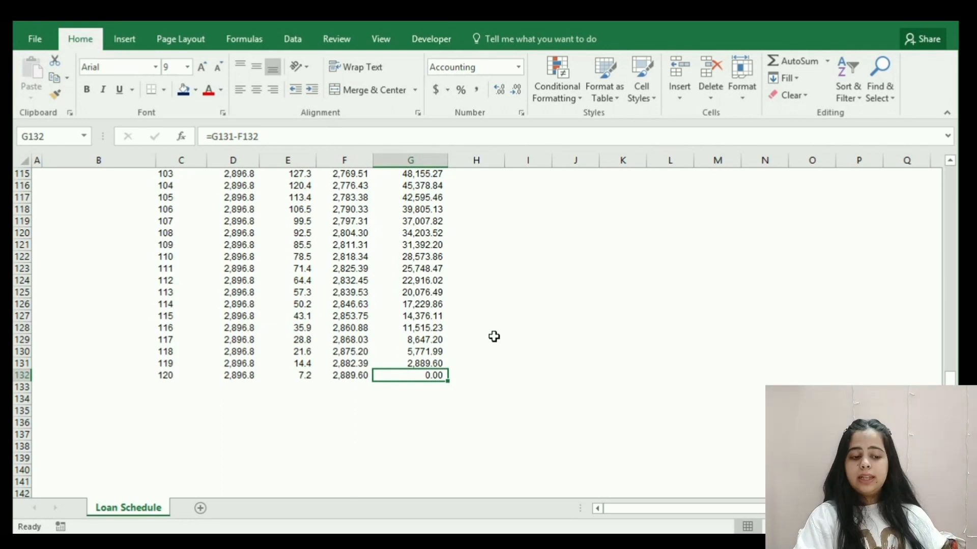
{"action": "left_click", "coordinate": [429, 376]}
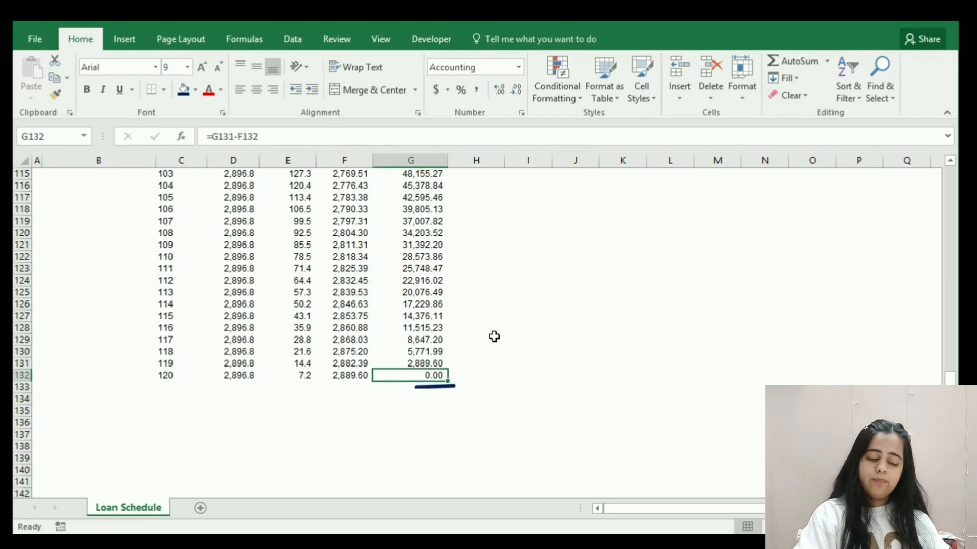